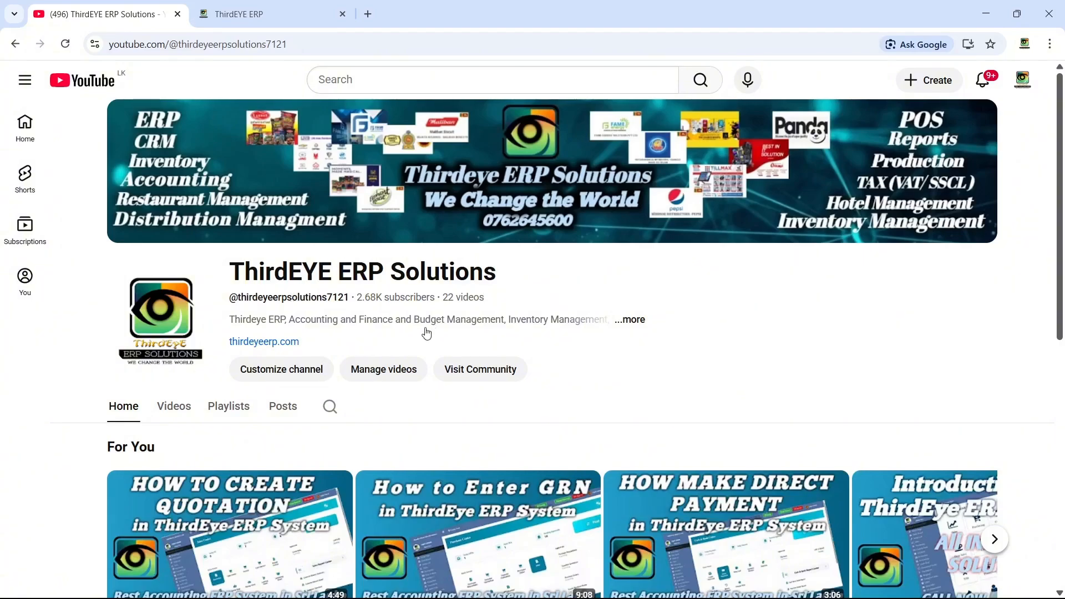
# - Switch to the ERP tab and start a new invoice from the Sales Center
pyautogui.hotkey('ctrl', 'Tab')
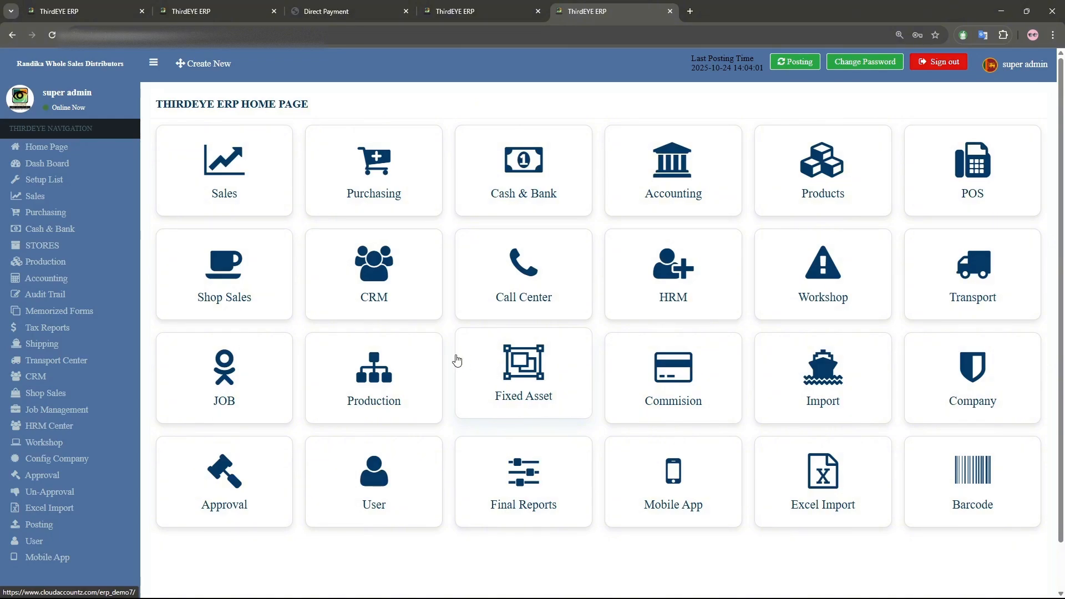
pyautogui.click(69, 201)
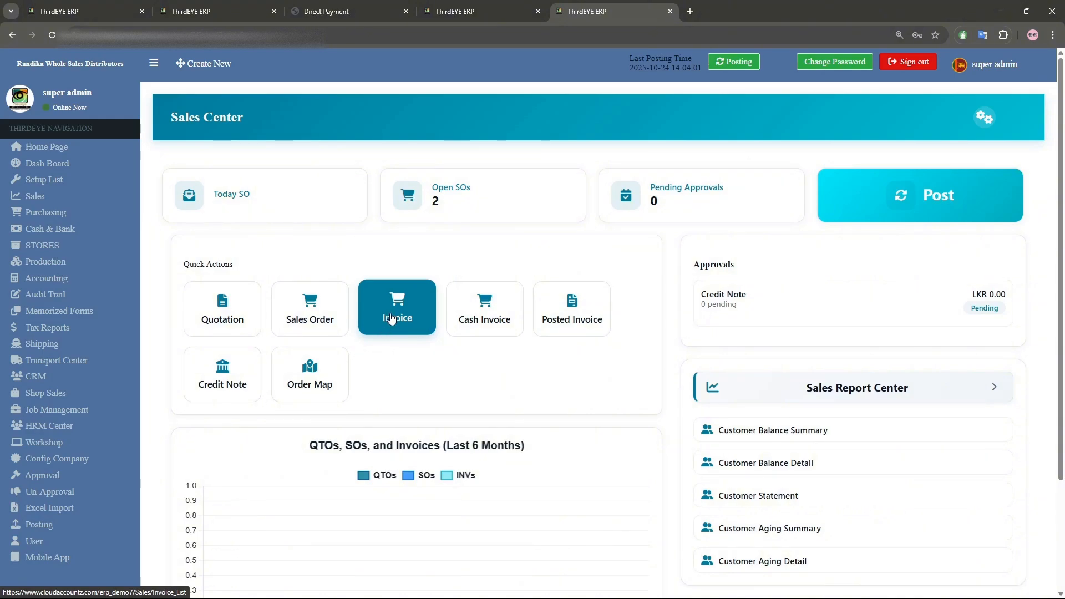
pyautogui.click(391, 311)
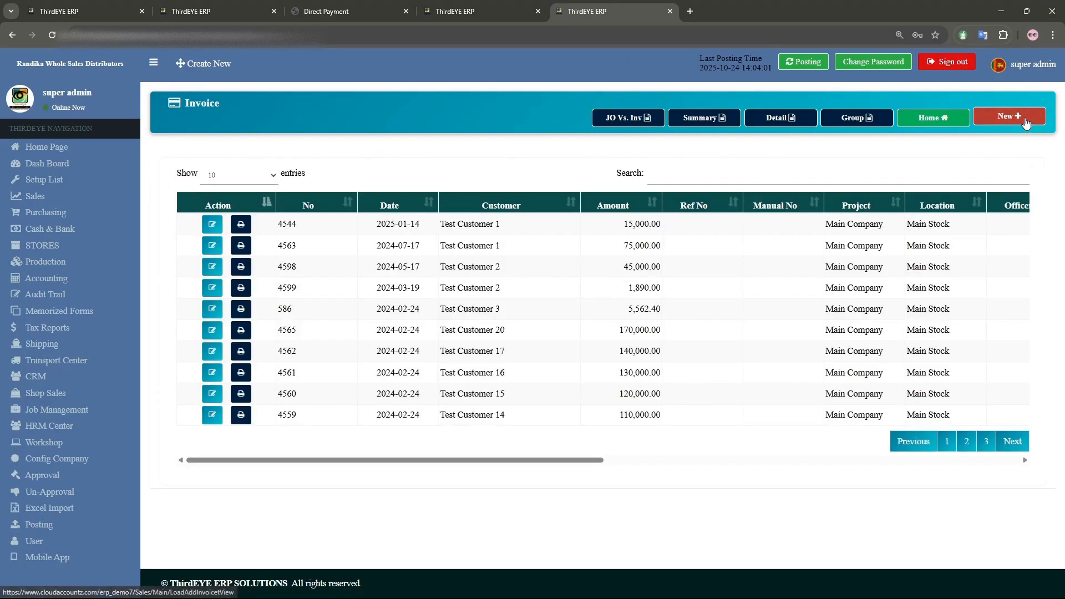
pyautogui.click(1009, 115)
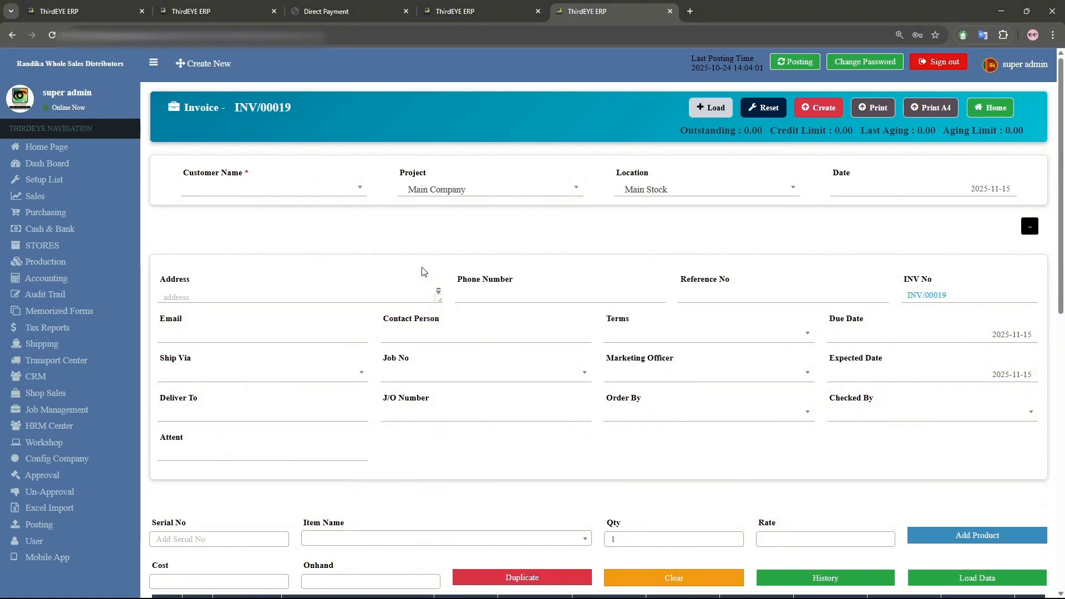
# - Select Lanka Furniture (Pvt) Ltd as customer and browse its sales orders and quotations available to load
pyautogui.click(325, 190)
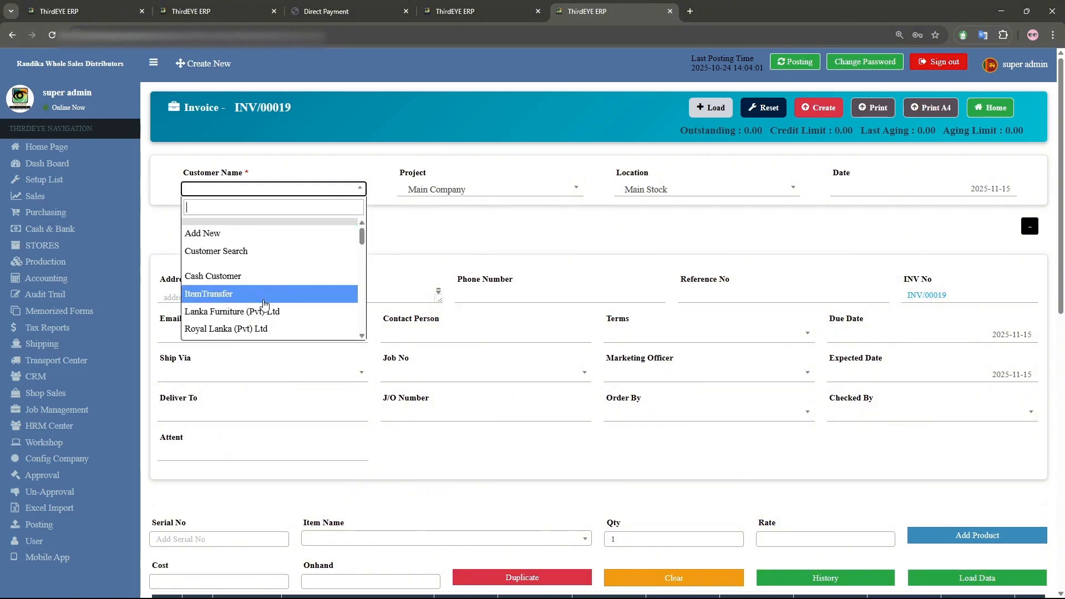
pyautogui.click(262, 312)
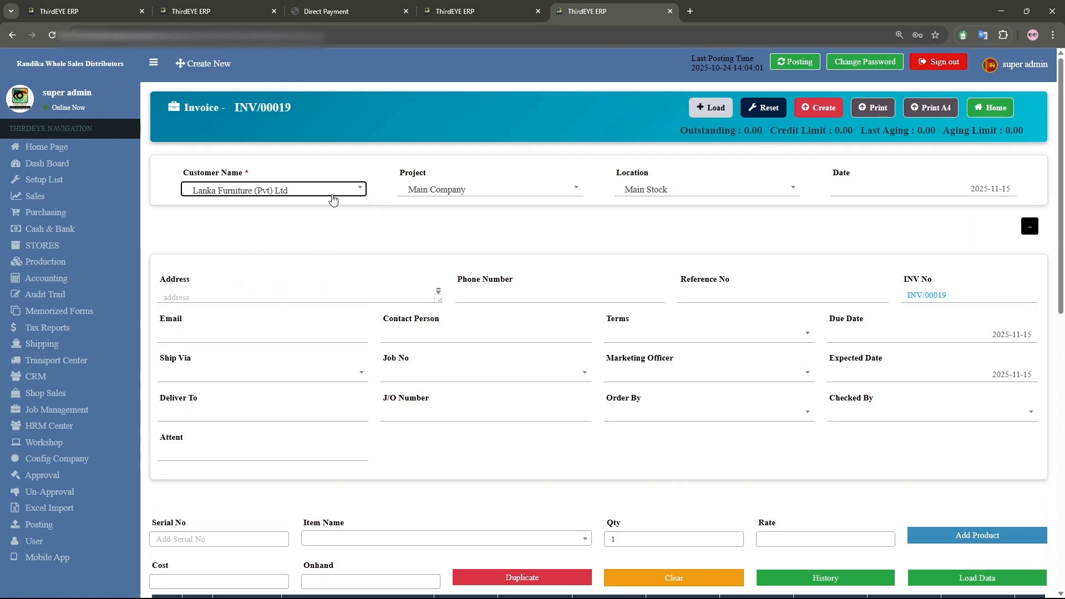
pyautogui.click(710, 107)
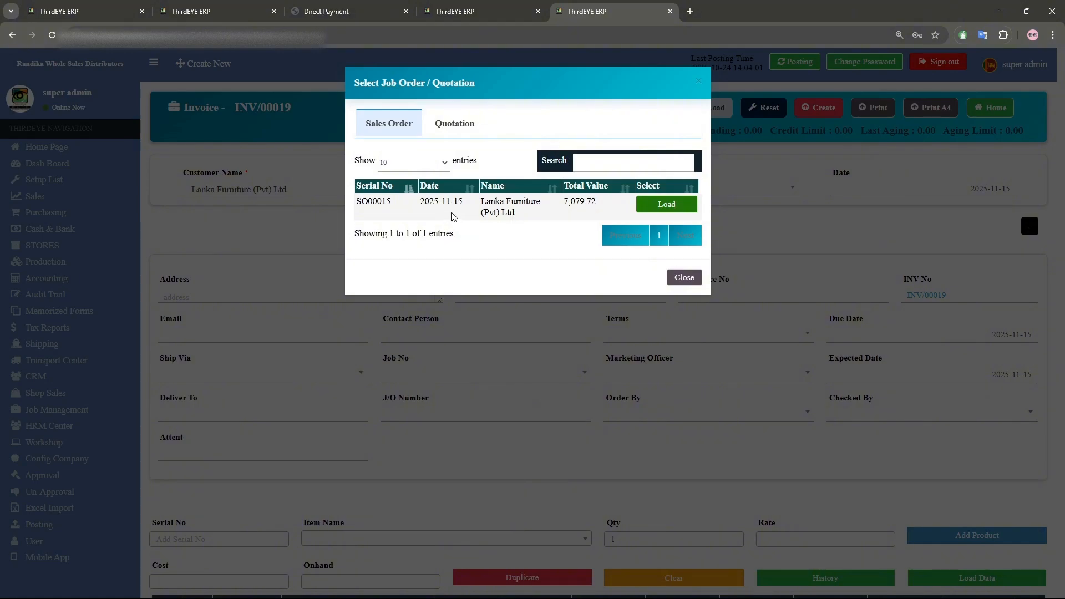
pyautogui.click(454, 125)
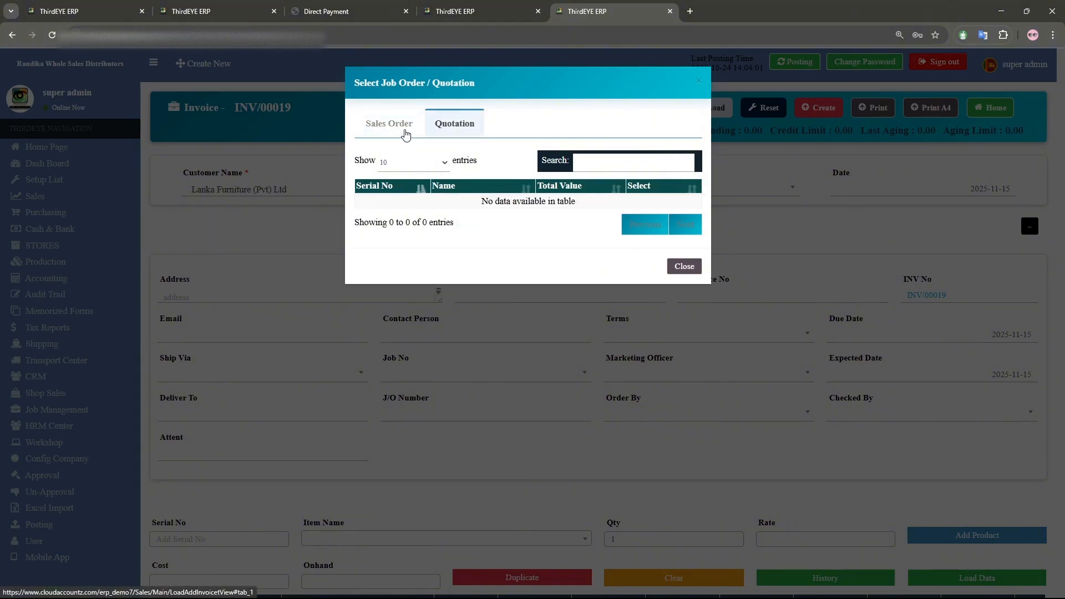
pyautogui.click(677, 269)
# - Select Royal Lanka (Pvt) Ltd as customer and load its quotation QUO/00012/001 into the invoice
pyautogui.click(328, 190)
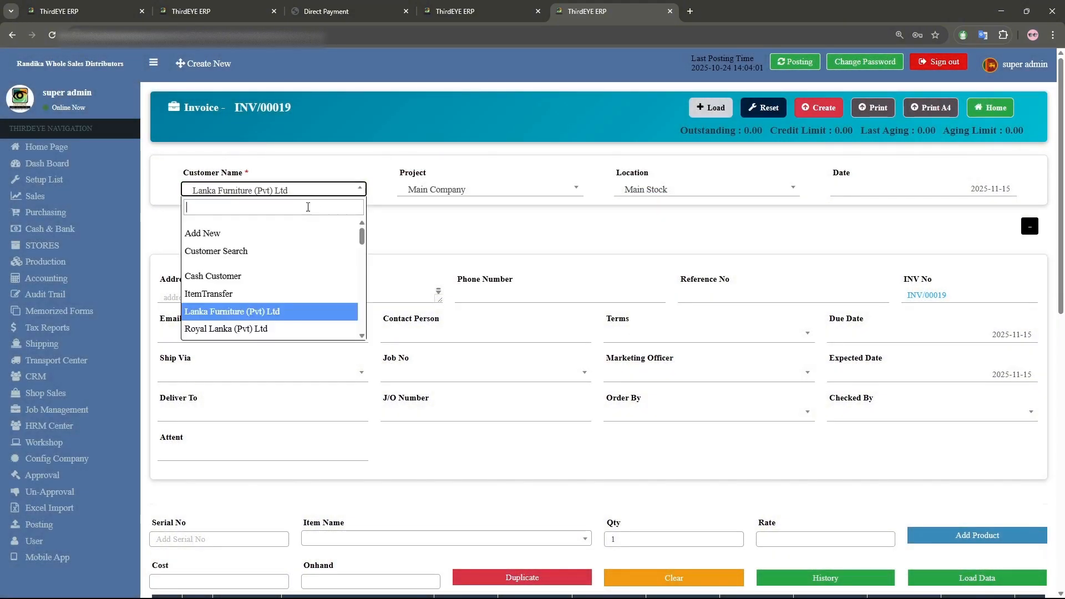
pyautogui.click(239, 328)
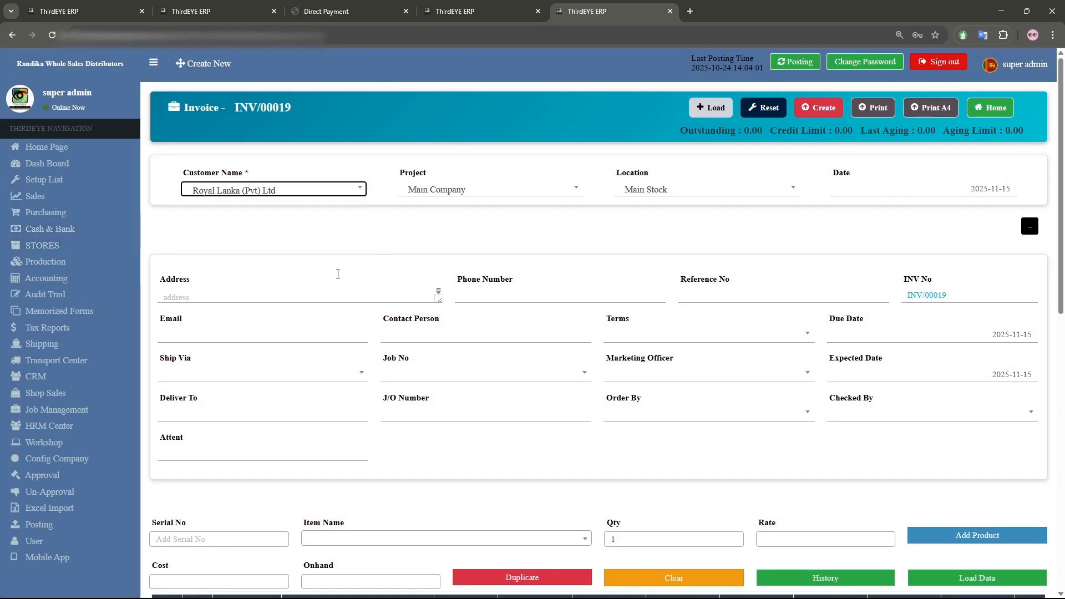
pyautogui.click(711, 107)
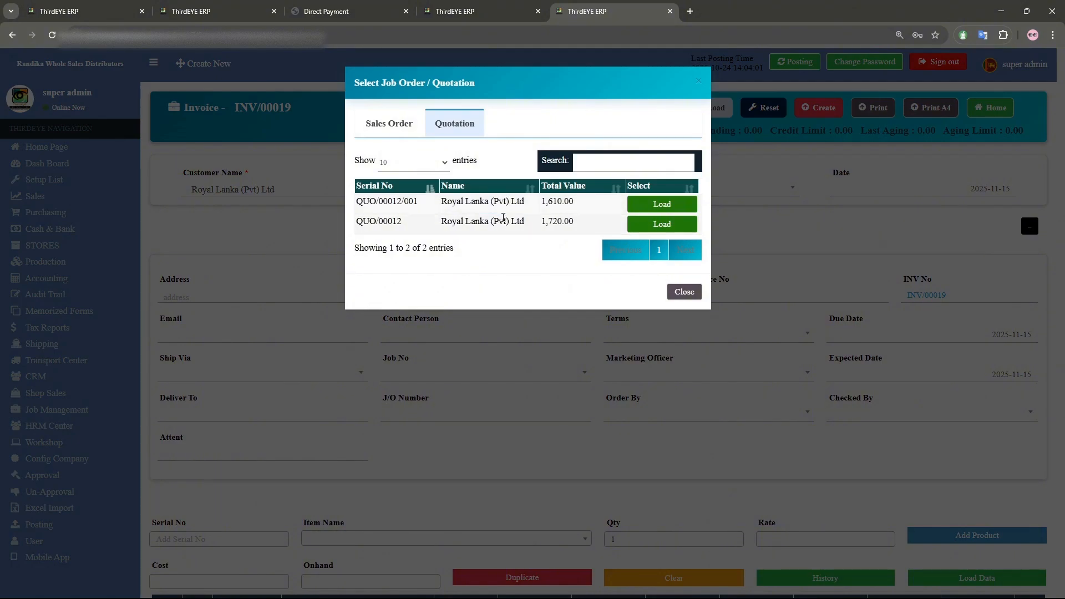
pyautogui.click(673, 207)
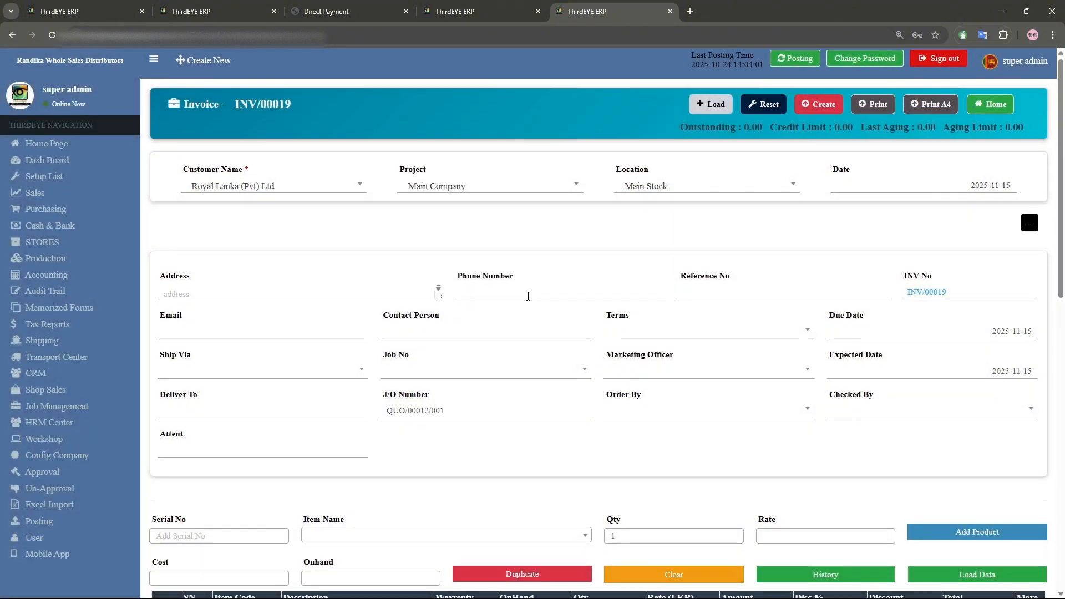
# - Set the invoice date to 2025-06-10
pyautogui.scroll(-4, 528, 295)
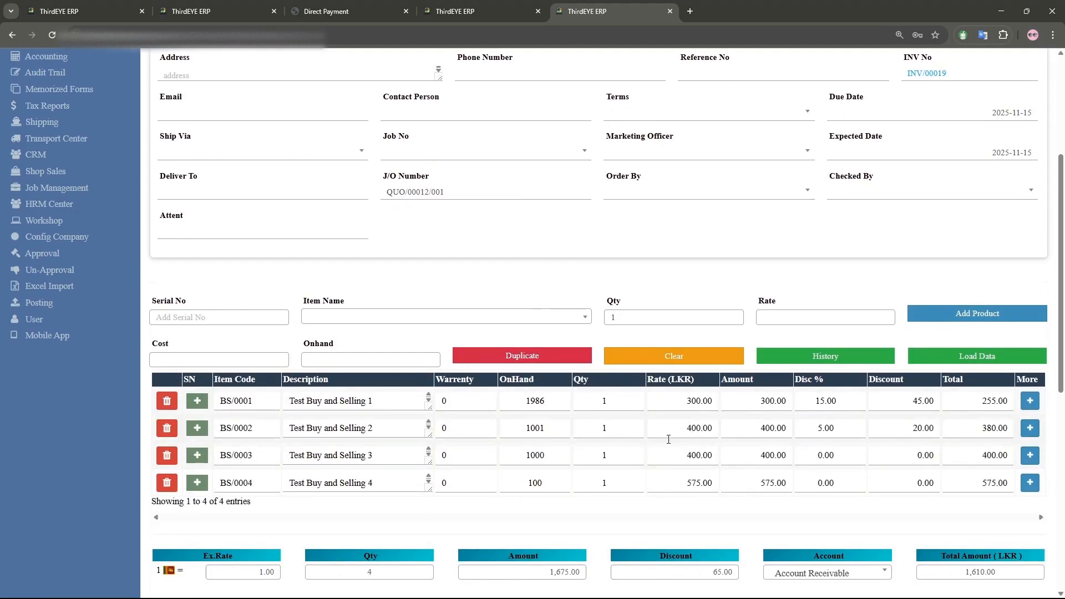
pyautogui.scroll(-4, 647, 418)
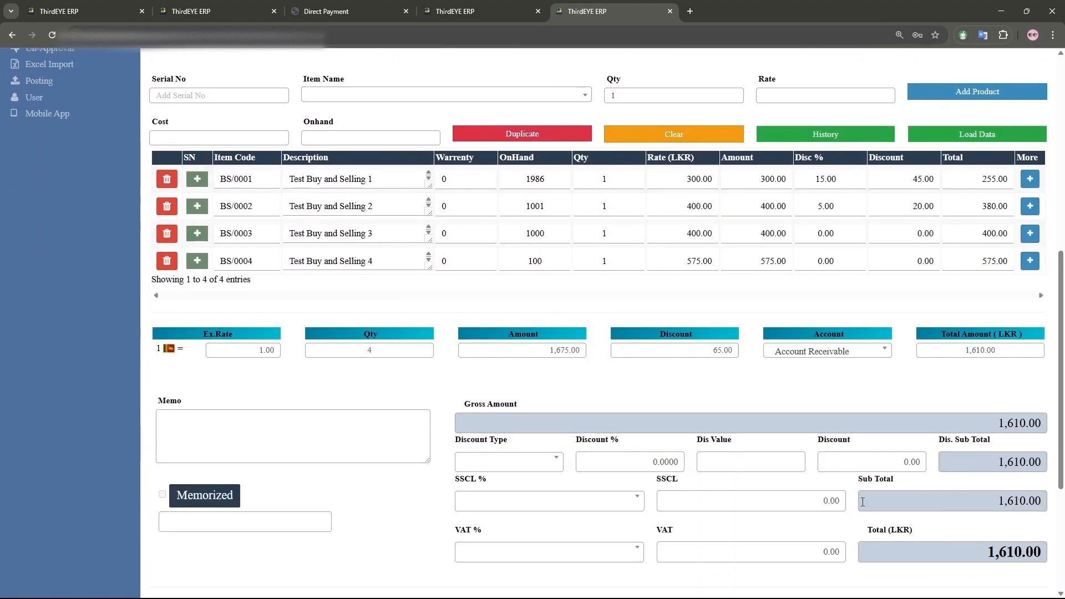
pyautogui.scroll(8, 710, 467)
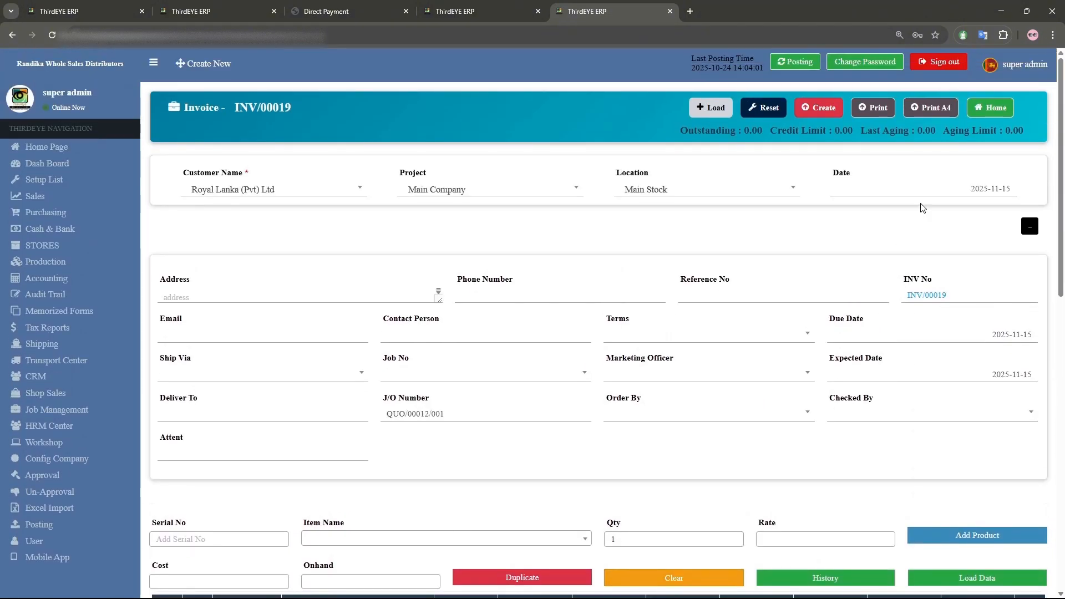
pyautogui.click(921, 191)
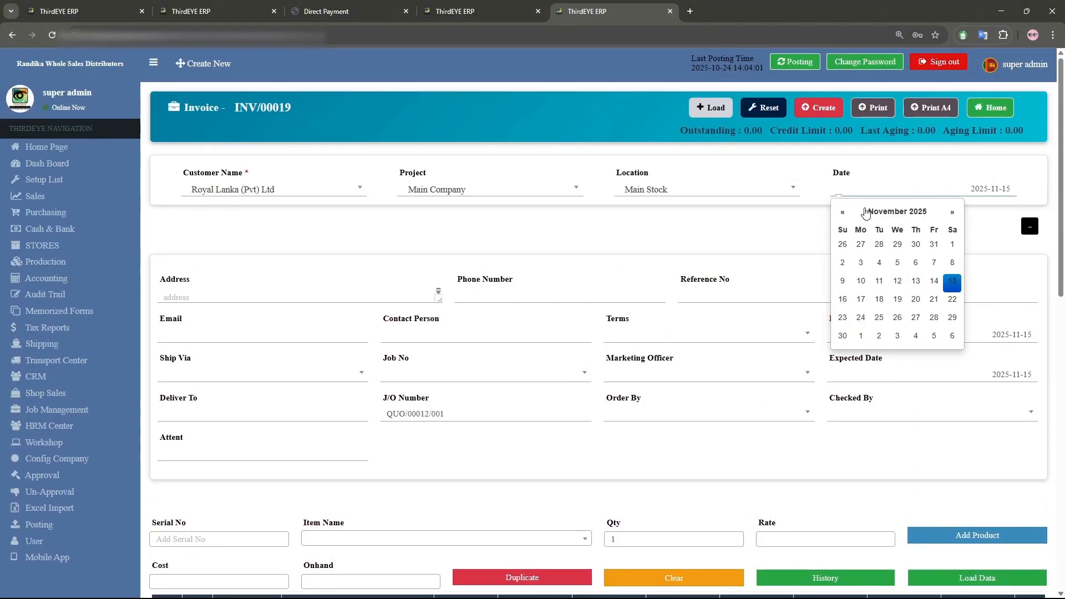
pyautogui.click(882, 213)
pyautogui.click(880, 274)
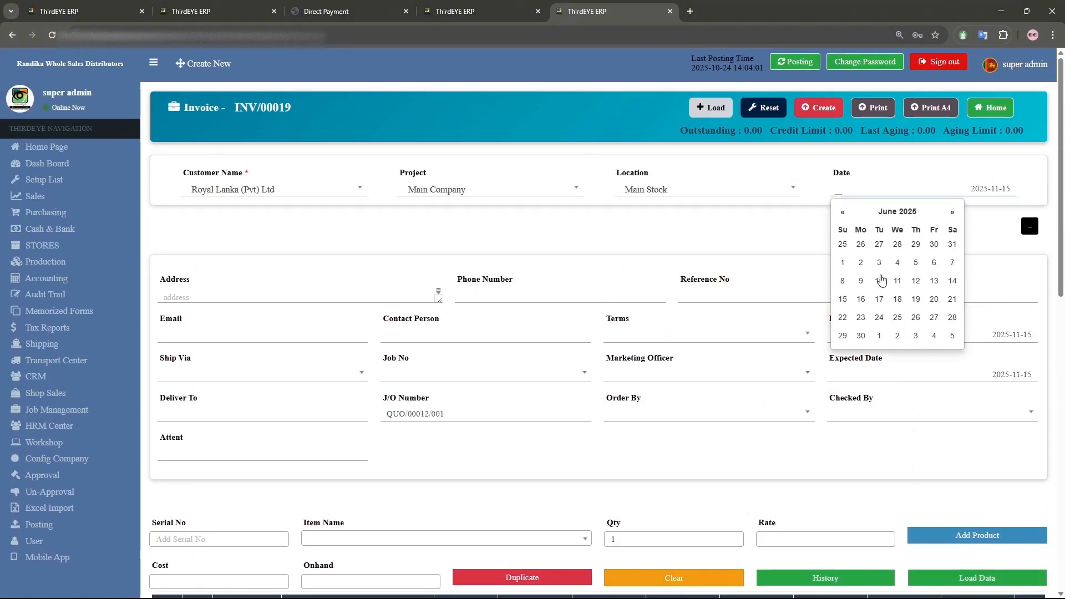
pyautogui.click(882, 279)
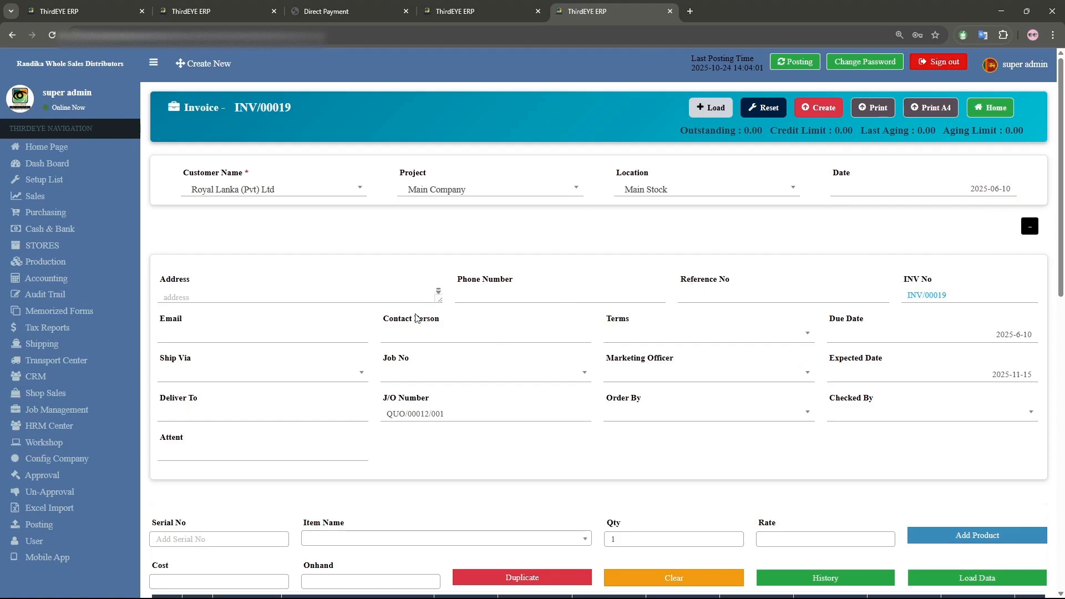
# - Set the marketing officer to Ravindu and the payment terms to 45 Days
pyautogui.scroll(-2, 480, 275)
pyautogui.click(679, 264)
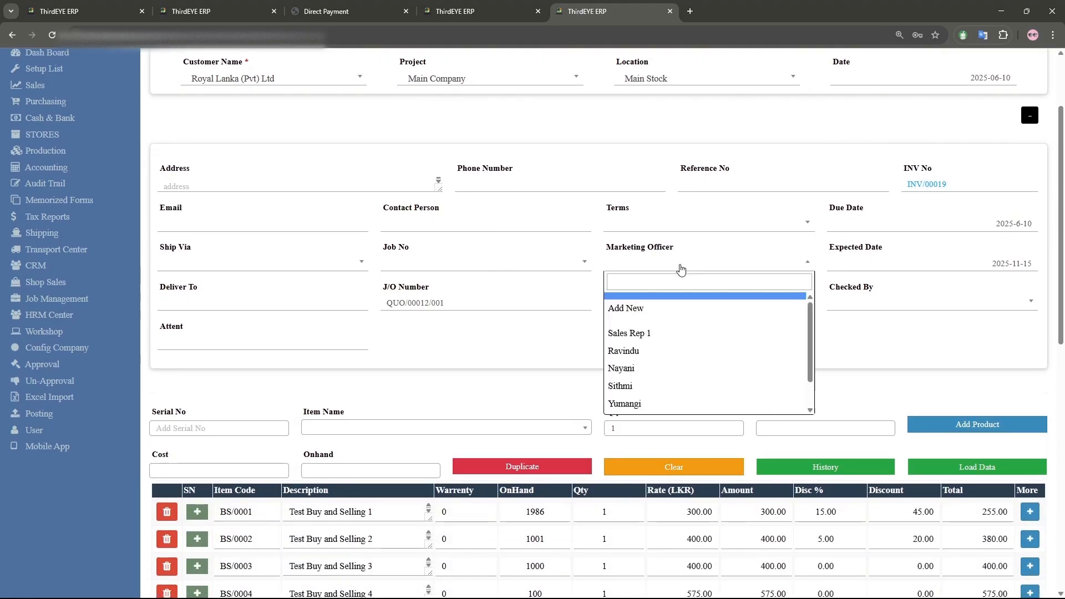
pyautogui.click(663, 356)
pyautogui.click(741, 223)
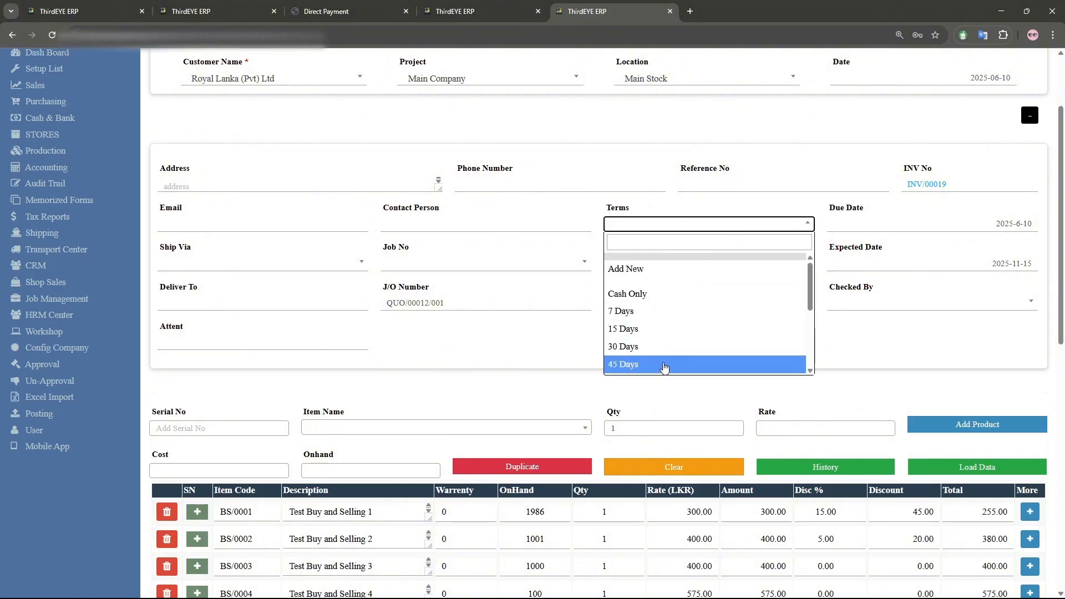
pyautogui.click(664, 365)
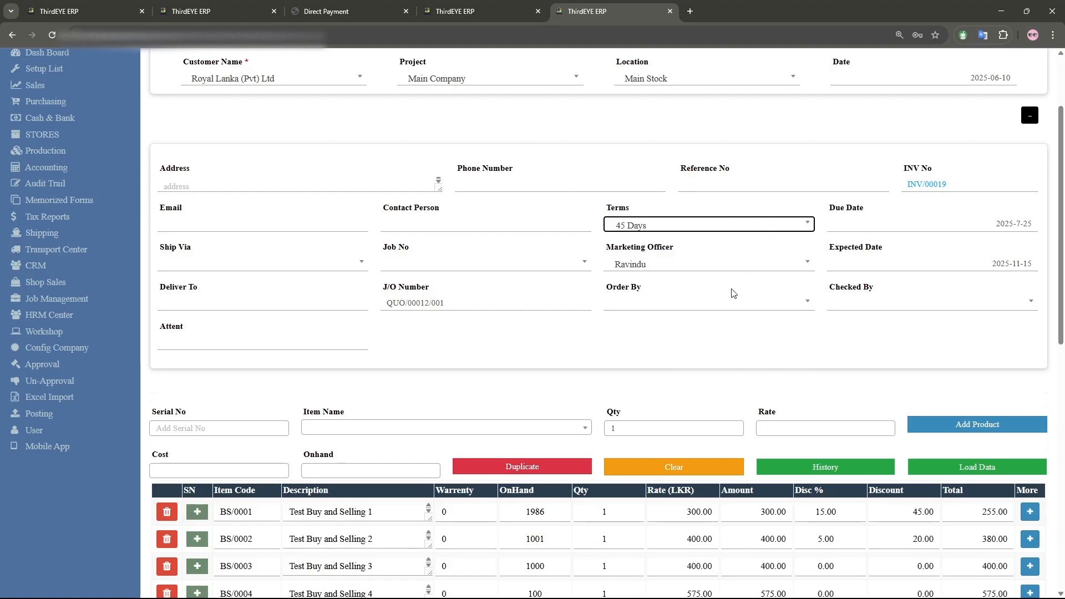
# - Examine the on-hand quantities of the four loaded item lines
pyautogui.scroll(-4, 718, 302)
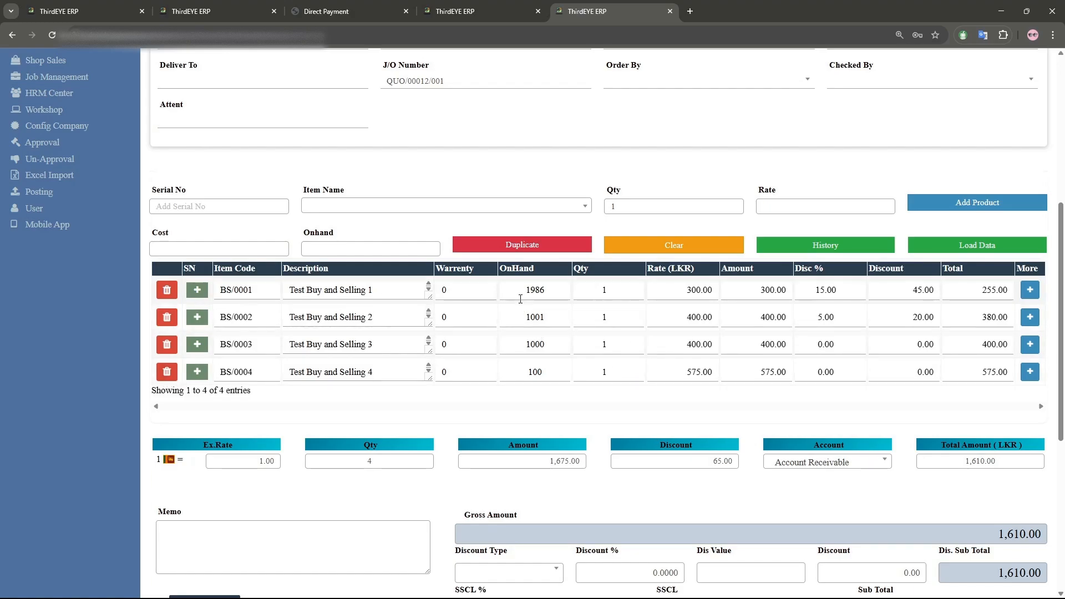
pyautogui.doubleClick(549, 290)
pyautogui.doubleClick(552, 319)
pyautogui.doubleClick(552, 346)
pyautogui.doubleClick(555, 374)
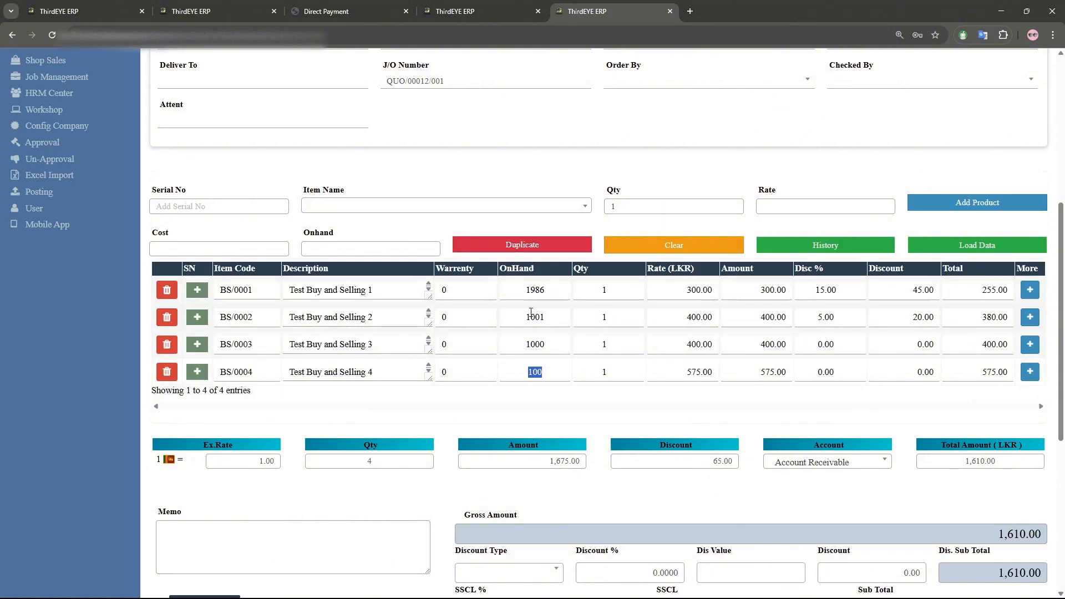
# - Review the discount type, SSCL and VAT options in the invoice totals section
pyautogui.scroll(-3, 534, 340)
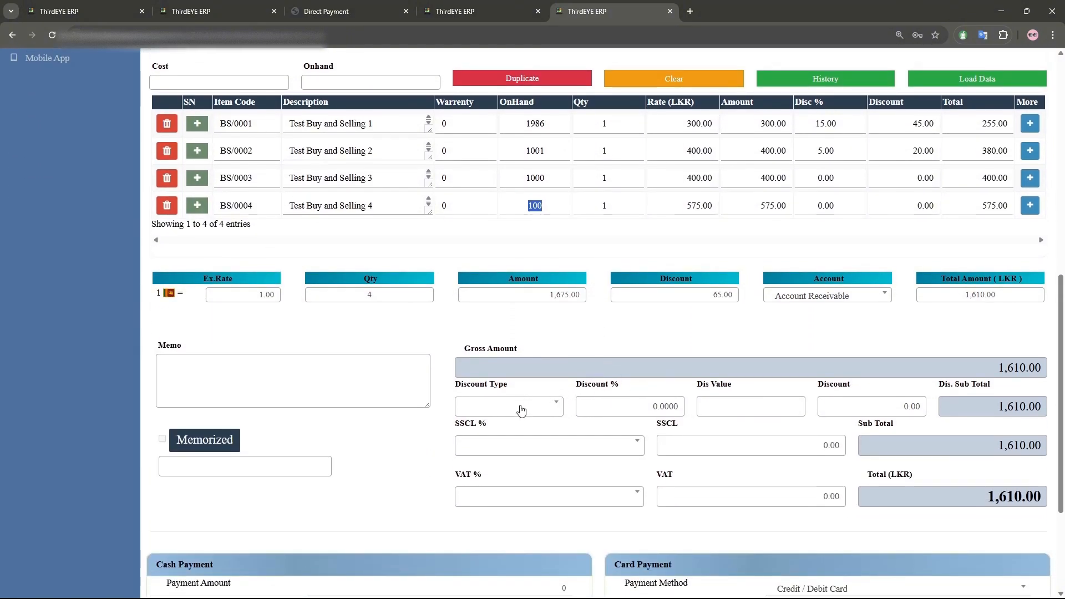
pyautogui.click(521, 410)
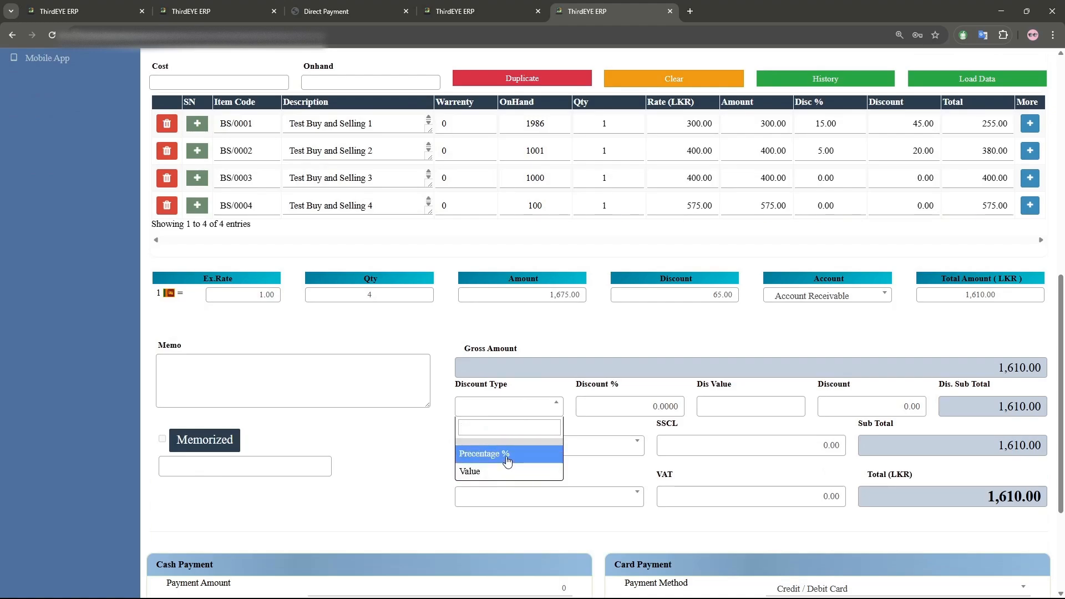
pyautogui.click(539, 354)
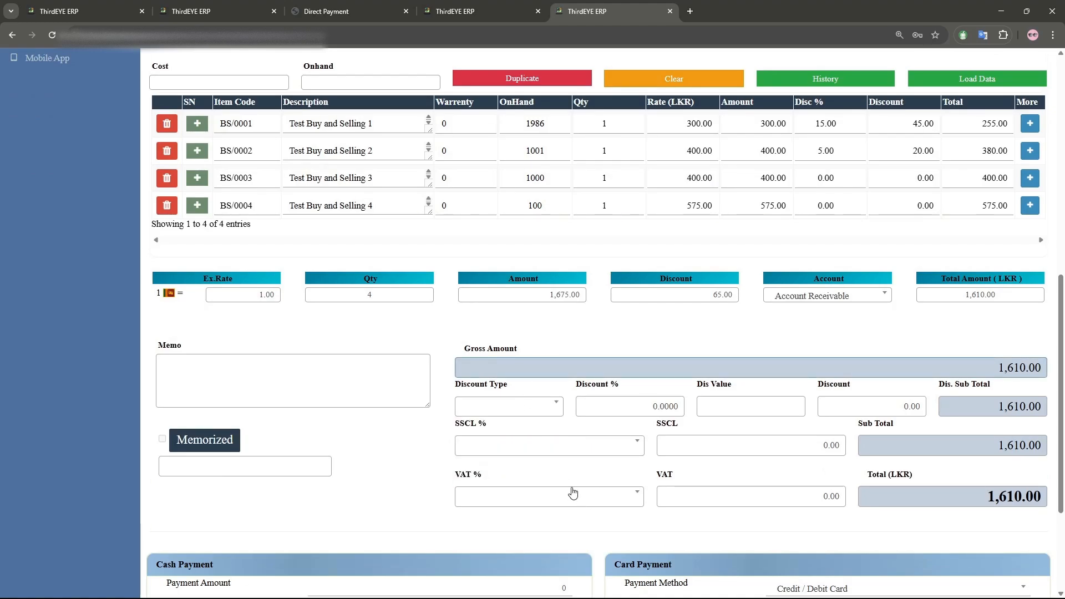
pyautogui.click(559, 445)
pyautogui.click(559, 445)
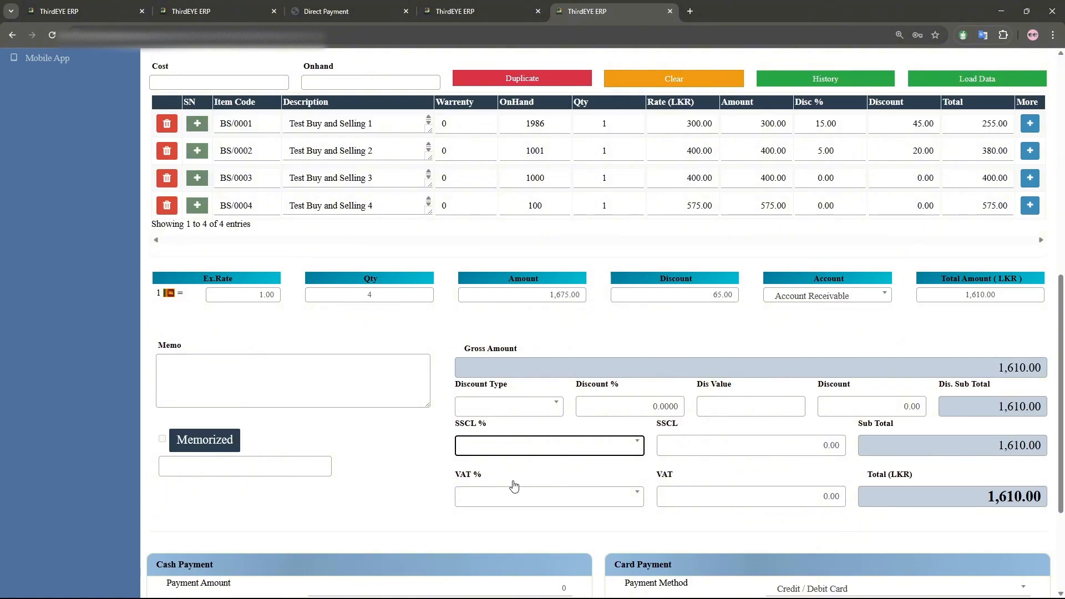
pyautogui.click(421, 456)
pyautogui.scroll(2, 564, 350)
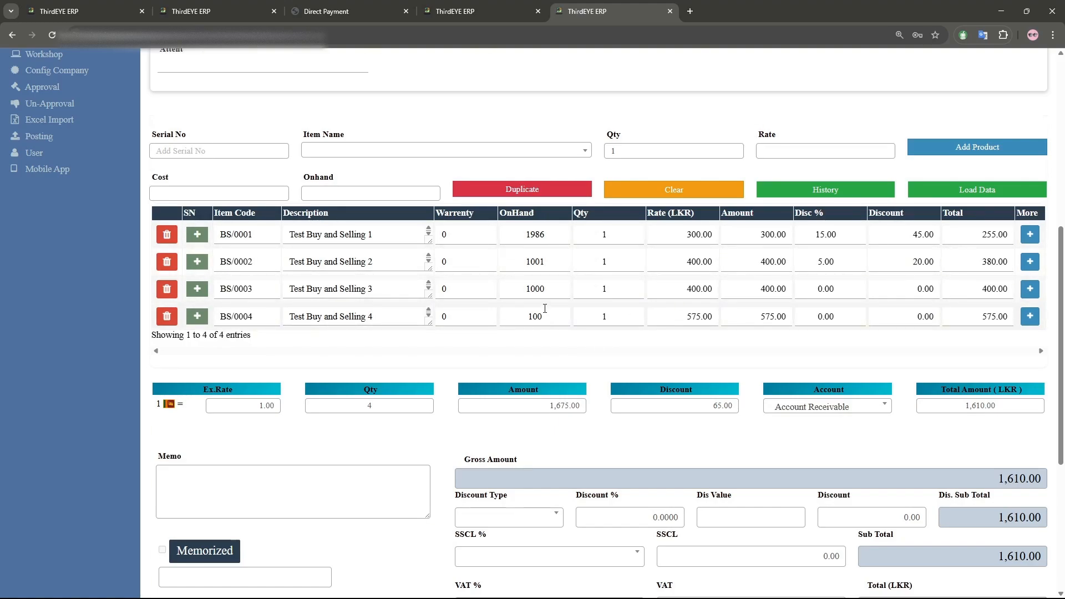
pyautogui.scroll(6, 545, 308)
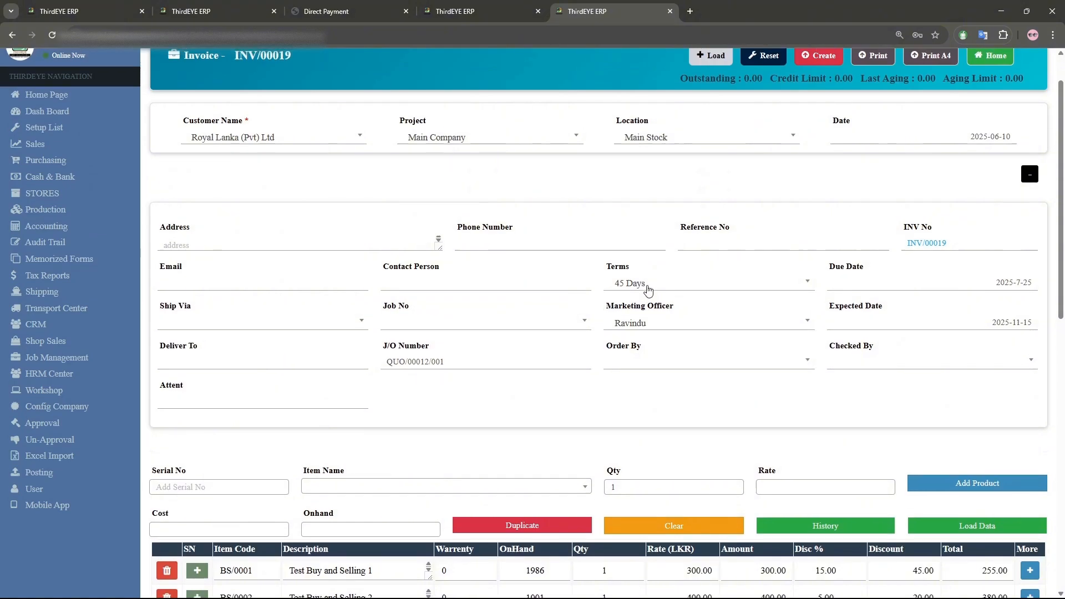
pyautogui.scroll(1, 647, 290)
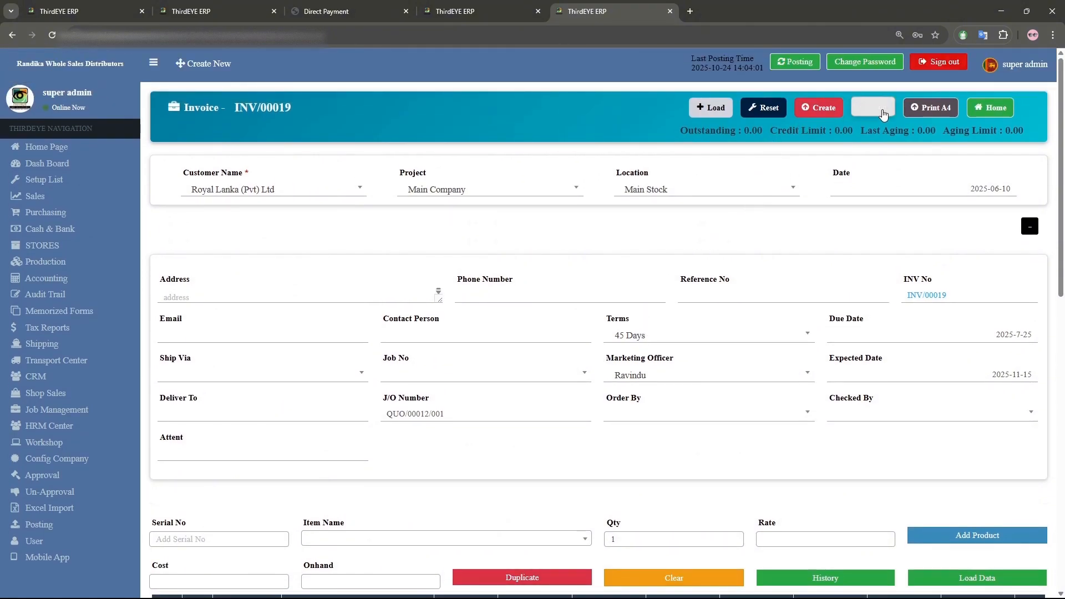
# - Print the invoice and review its print preview
pyautogui.click(883, 114)
pyautogui.click(513, 155)
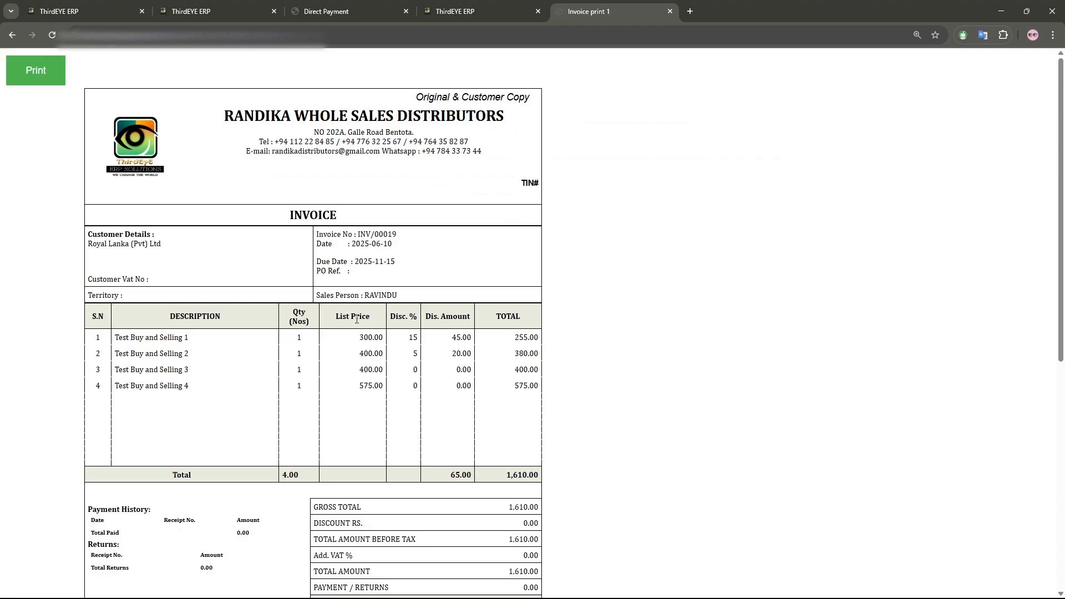
pyautogui.scroll(-2, 333, 313)
pyautogui.scroll(2, 244, 298)
pyautogui.scroll(-3, 382, 322)
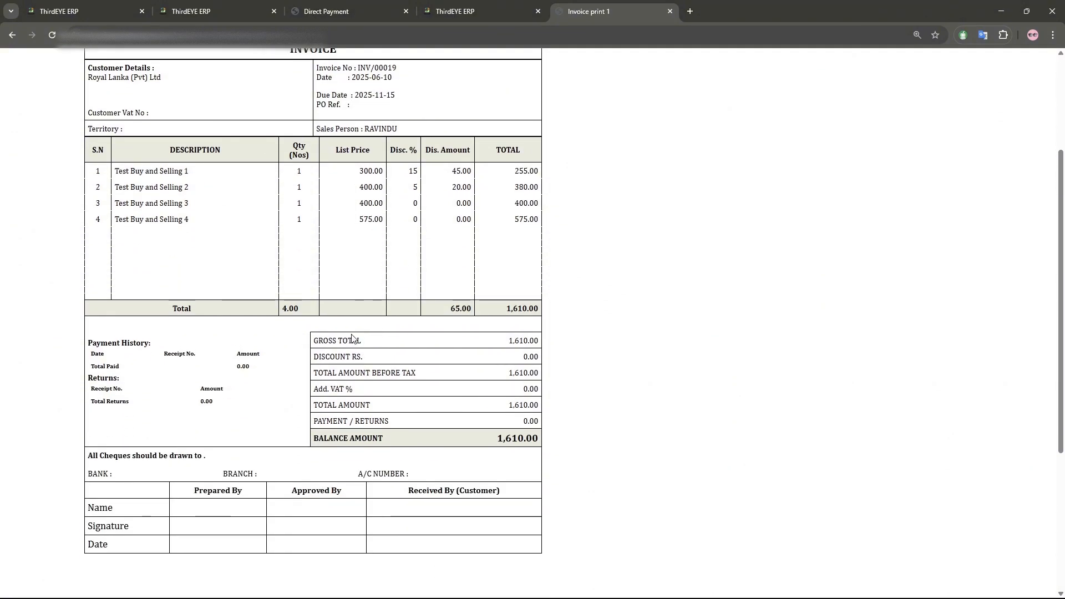
pyautogui.scroll(3, 351, 337)
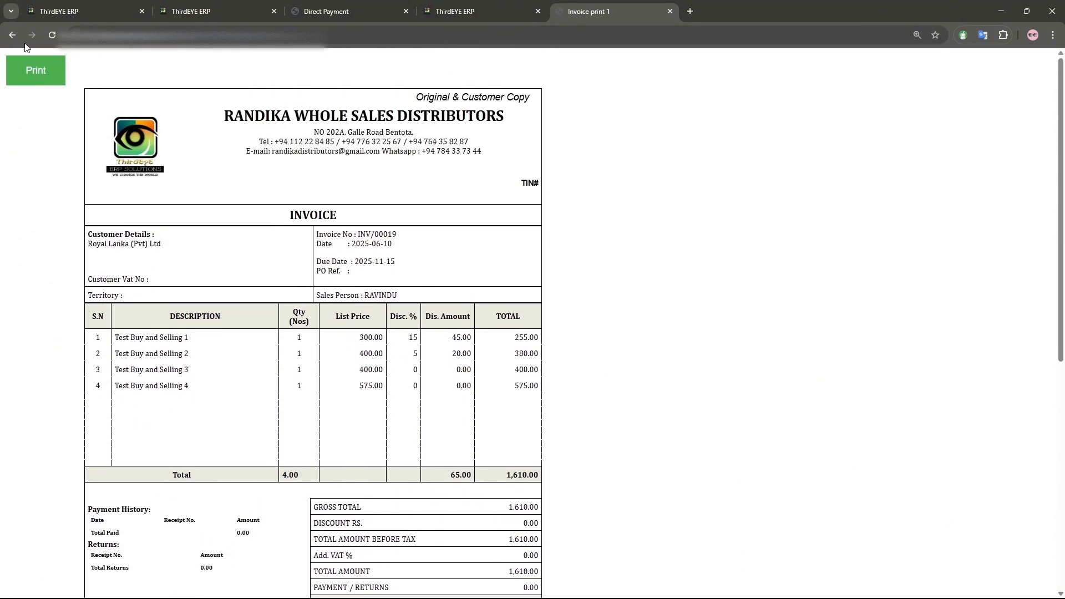
# - Go back to the invoice form and return to the invoice list
pyautogui.click(14, 37)
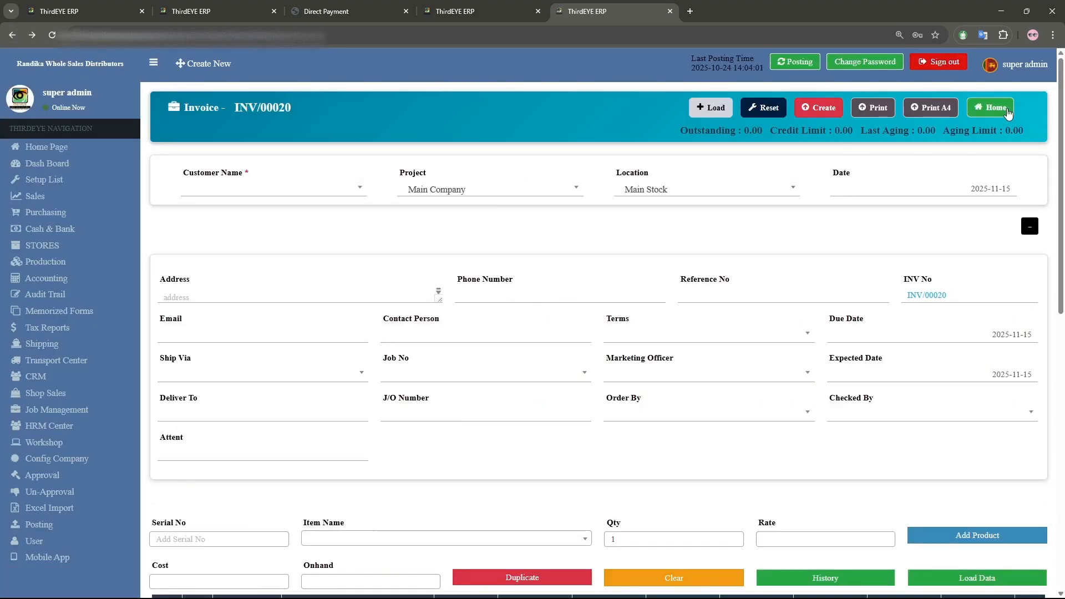
pyautogui.click(996, 108)
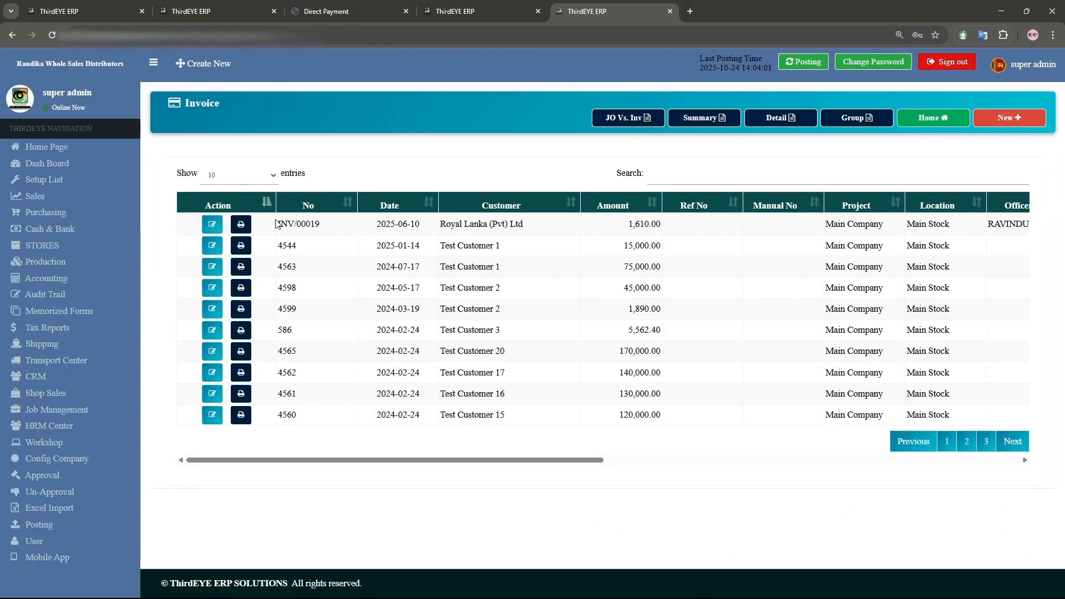
# - Examine the amount of invoice INV/00019 in the invoice list
pyautogui.moveTo(275, 224); pyautogui.dragTo(661, 219)
pyautogui.click(613, 224)
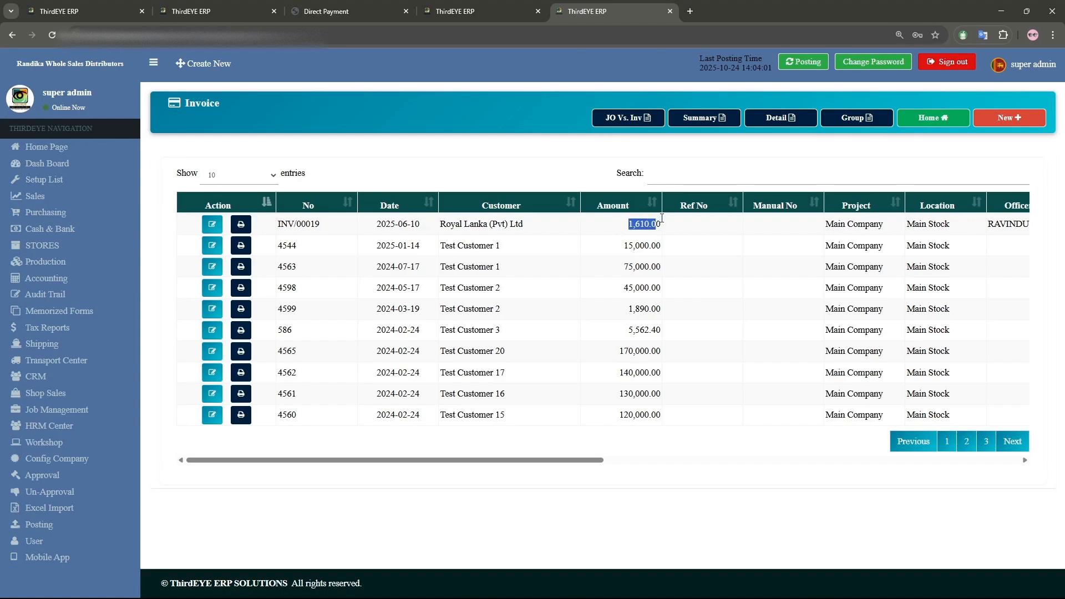
pyautogui.click(597, 224)
pyautogui.moveTo(629, 224); pyautogui.dragTo(659, 222)
# - Run the Payment Pending Invoice report for customer Royal Lanka (Pvt) Ltd and examine its outstanding invoice line
pyautogui.click(34, 198)
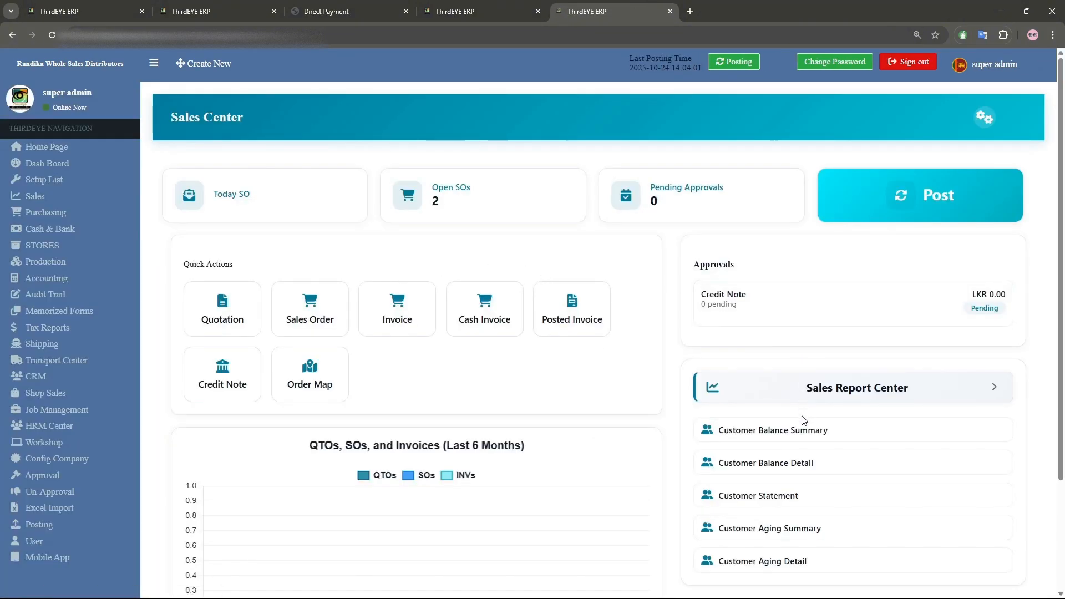
pyautogui.click(816, 395)
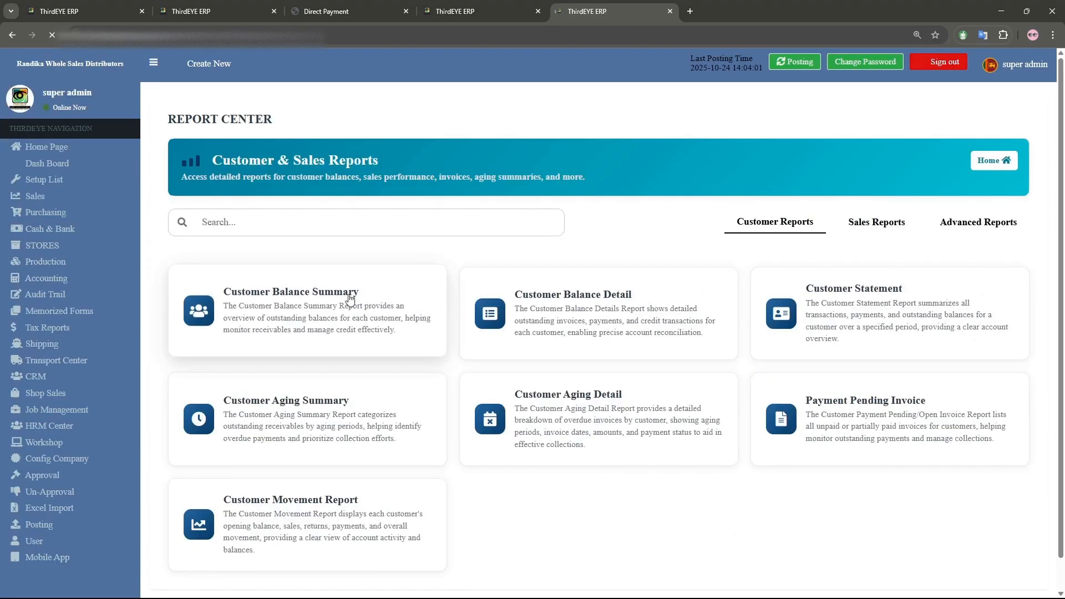
pyautogui.click(849, 400)
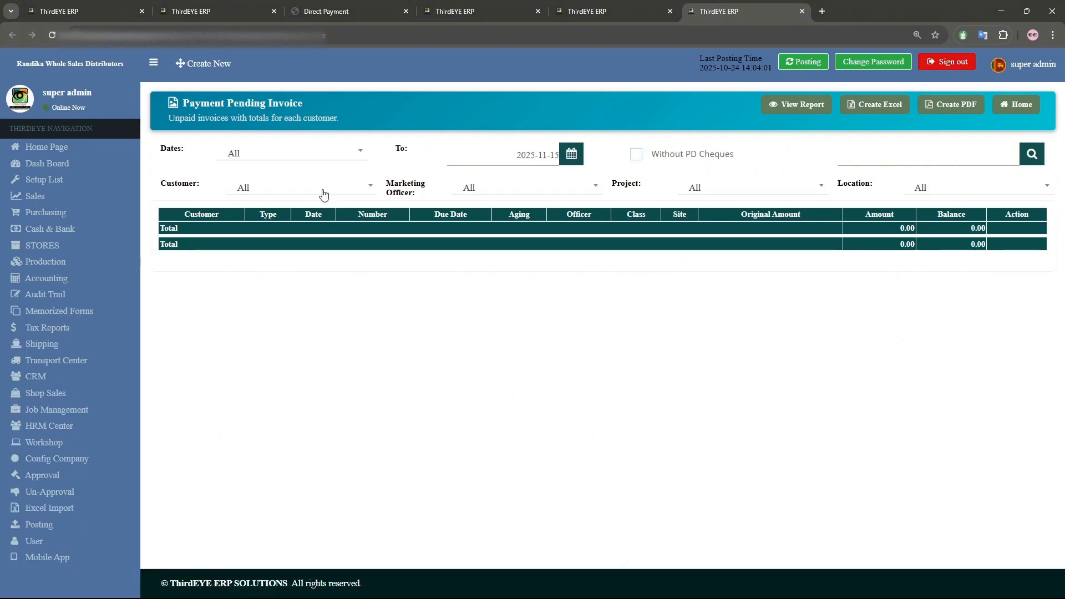
pyautogui.click(324, 193)
pyautogui.write('ro')
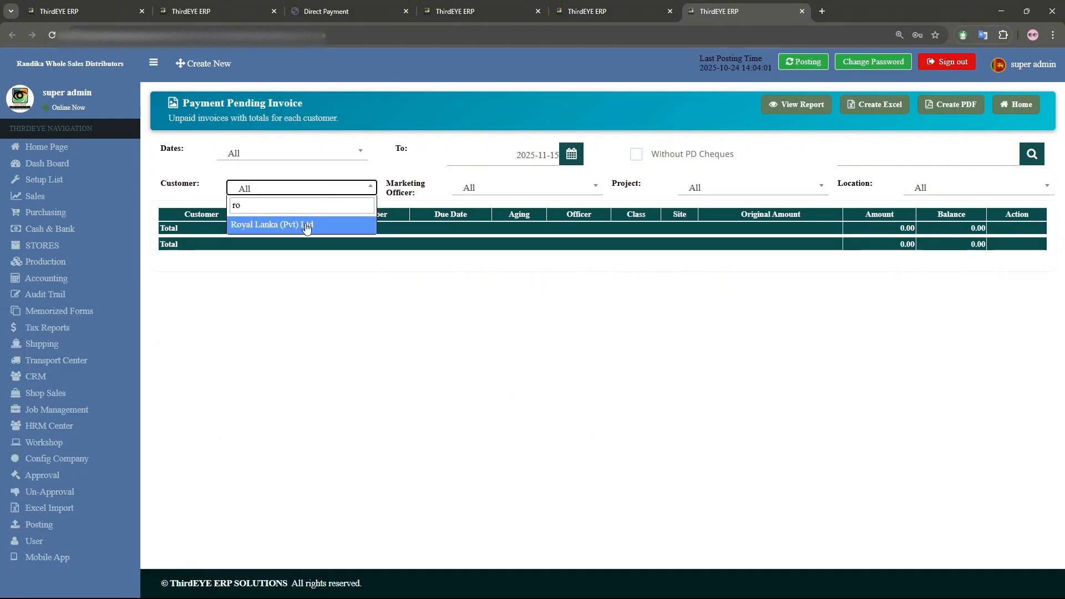
pyautogui.click(307, 228)
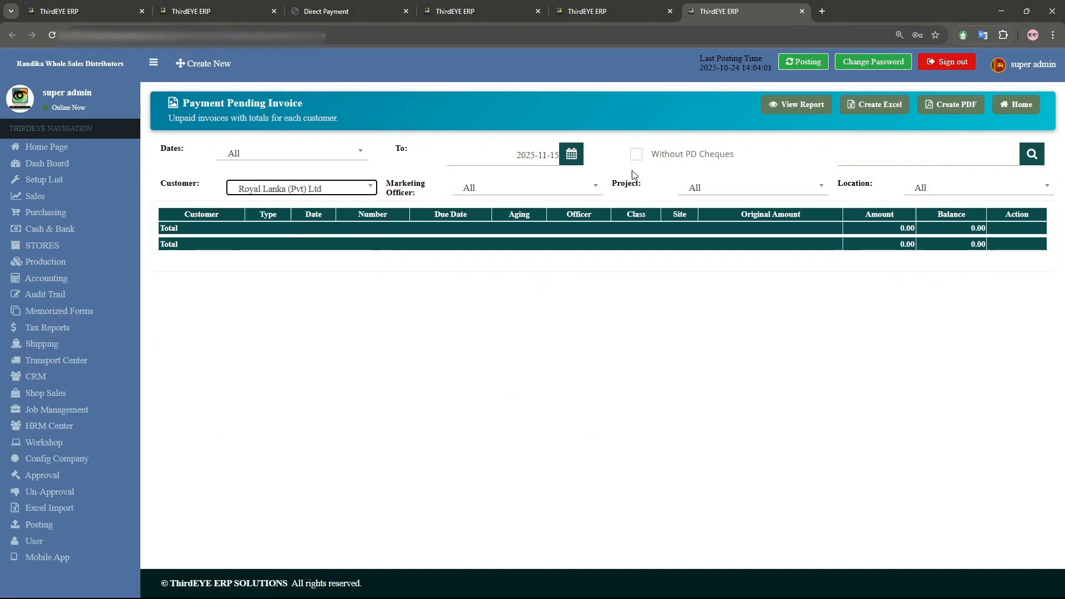
pyautogui.click(797, 104)
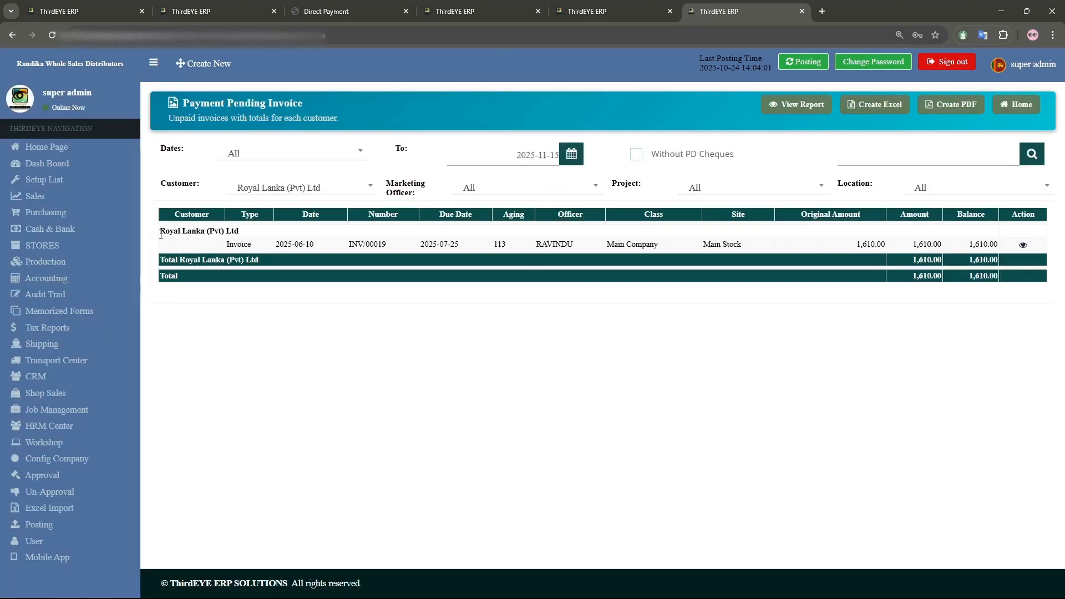
pyautogui.moveTo(161, 231); pyautogui.dragTo(808, 250)
pyautogui.click(233, 246)
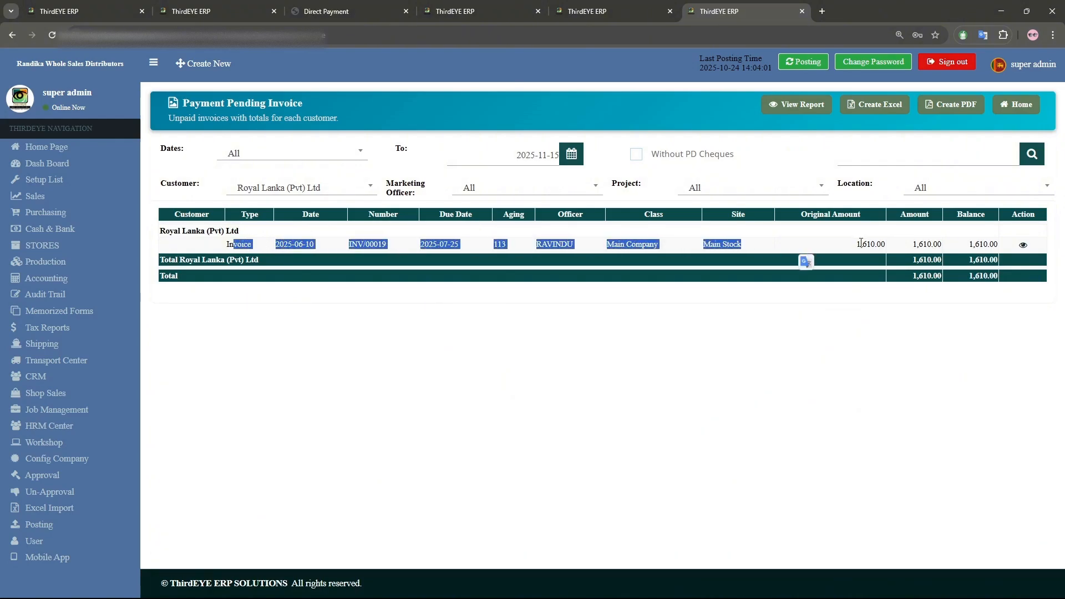
pyautogui.click(900, 249)
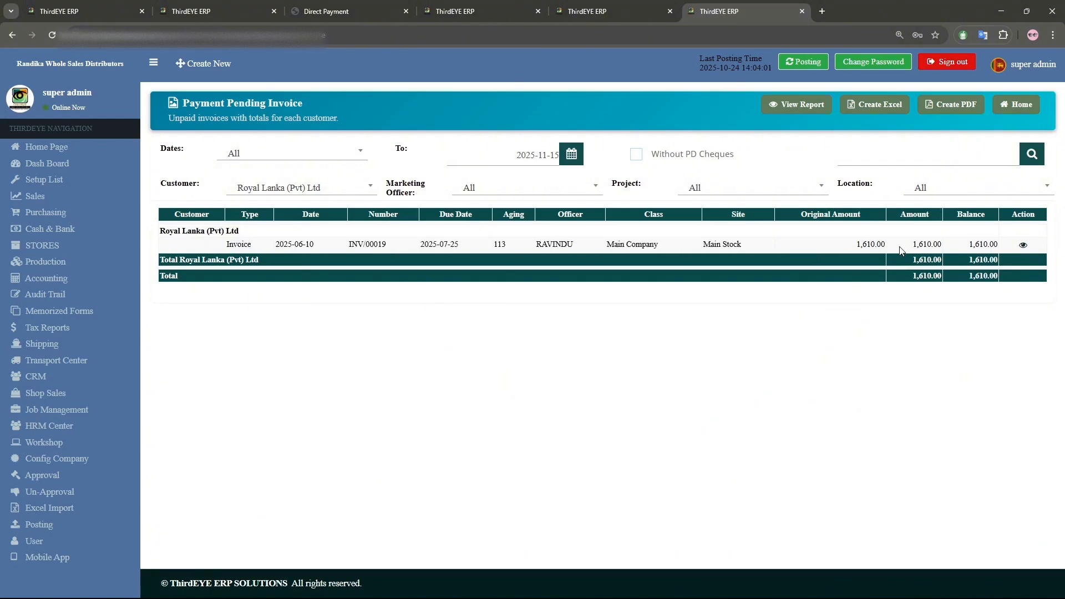
# - Start a new invoice and choose Lanka Furniture (Pvt) Ltd as the customer
pyautogui.click(75, 197)
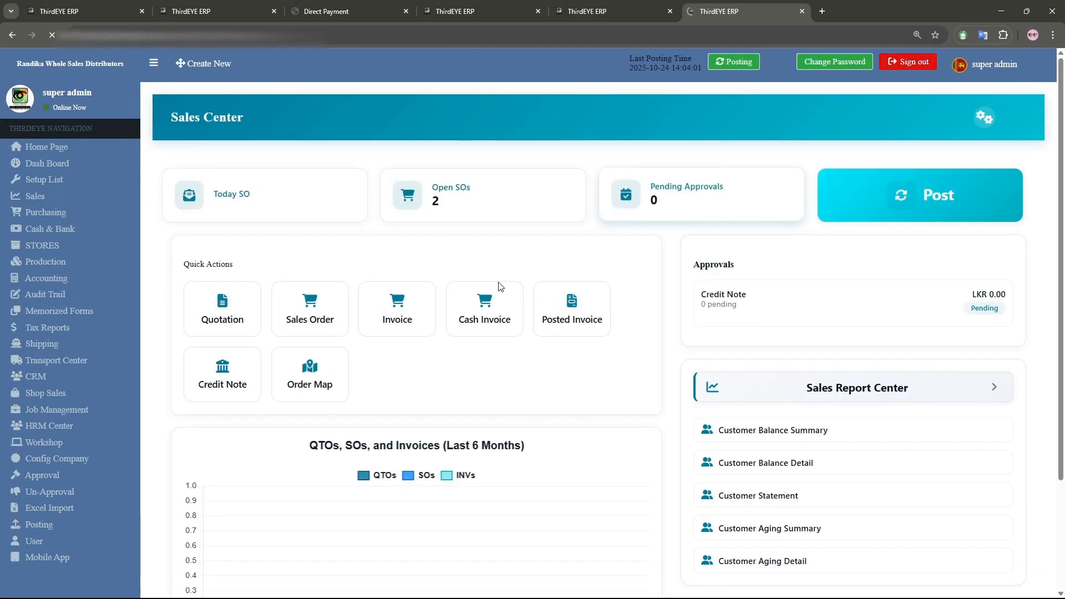
pyautogui.click(385, 321)
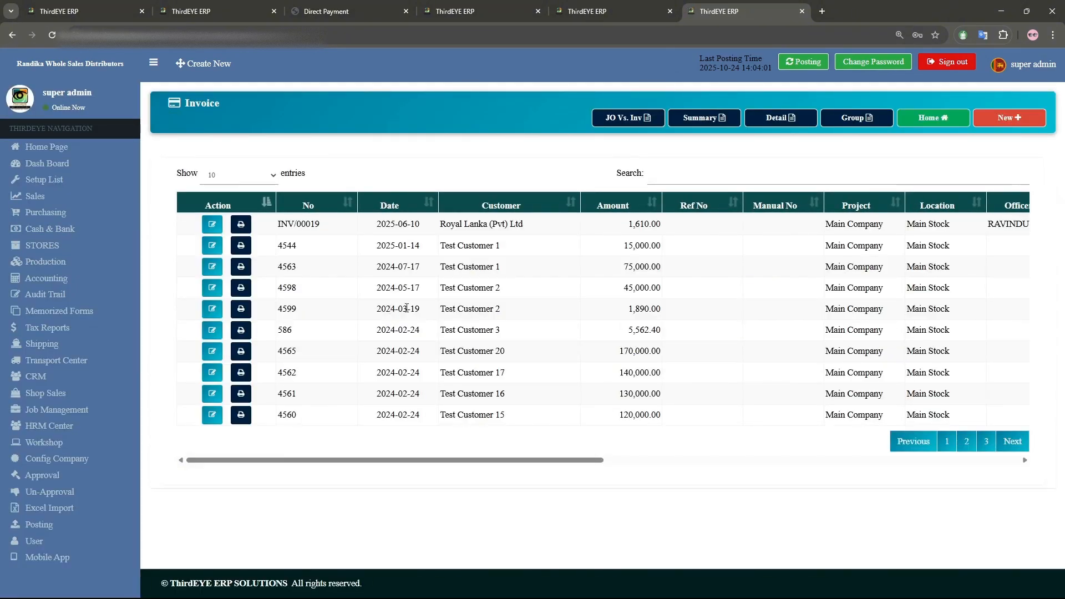
pyautogui.click(1004, 118)
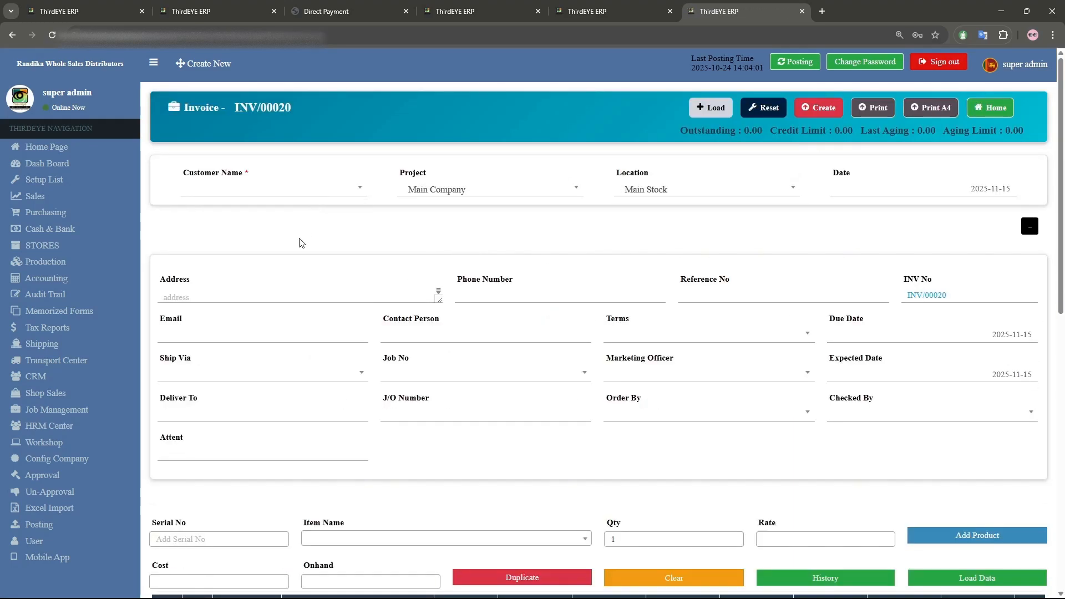
pyautogui.click(292, 203)
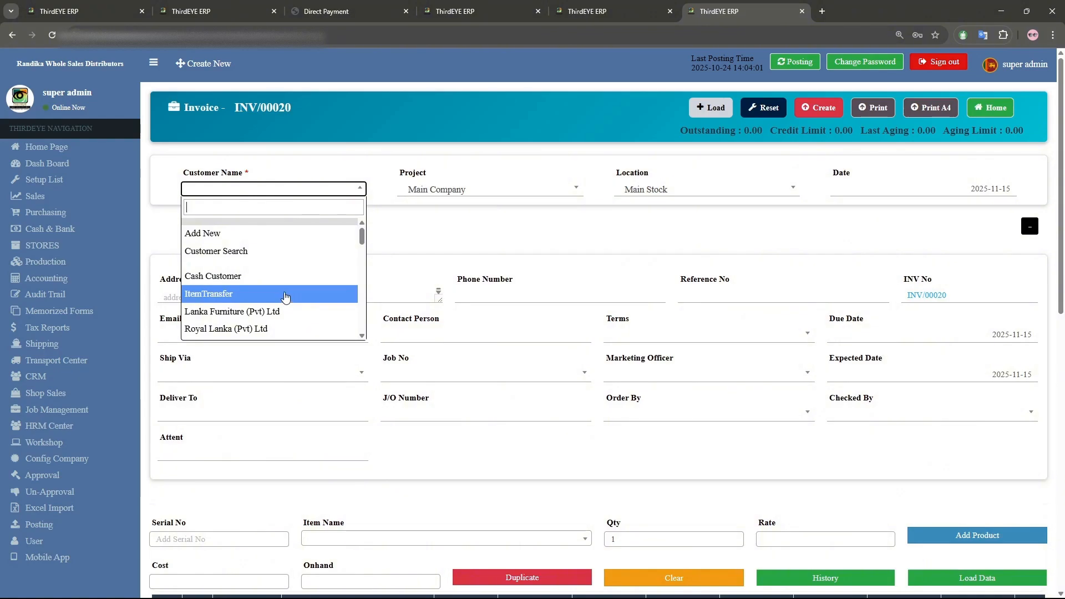
pyautogui.click(281, 314)
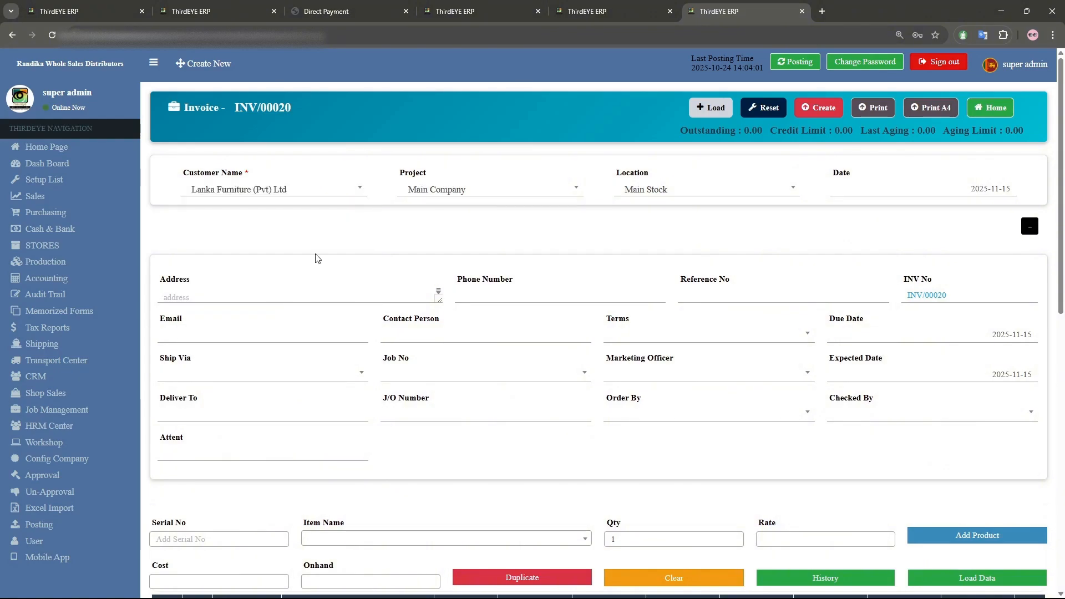
# - Add item lines BS/0001 Test Buy and Selling 1 and BS/0002 Test Buy and Selling 2 to the invoice
pyautogui.scroll(-2, 317, 258)
pyautogui.click(362, 426)
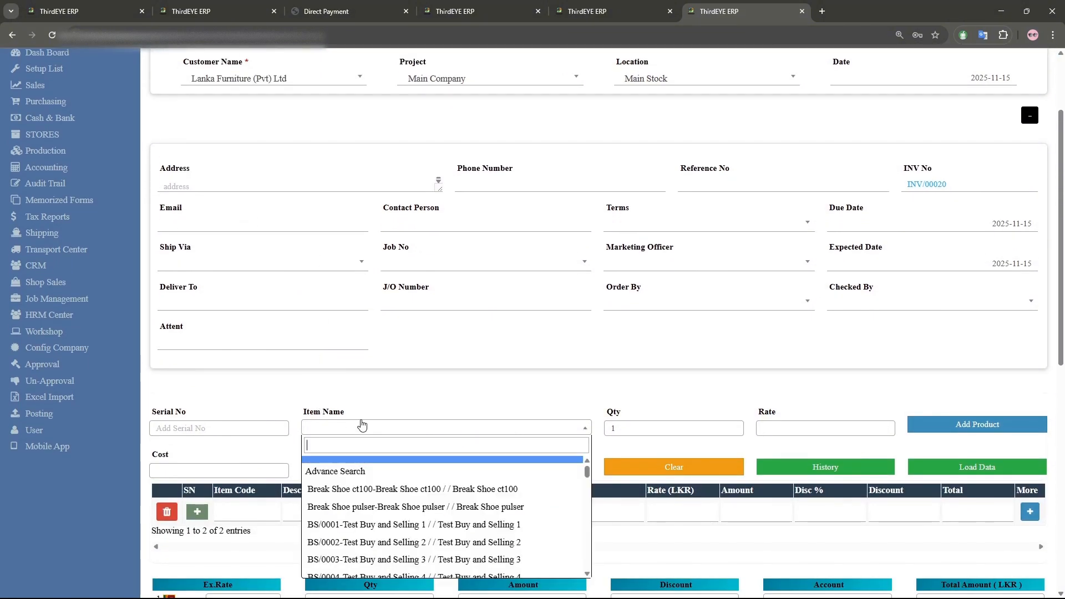
pyautogui.click(366, 524)
pyautogui.scroll(-3, 518, 331)
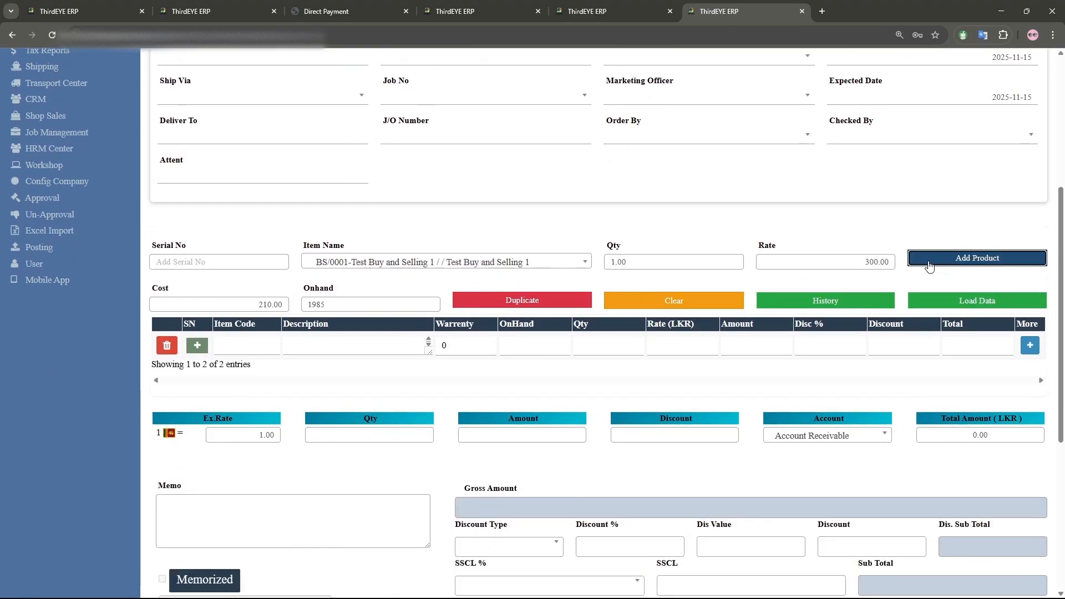
pyautogui.click(976, 258)
pyautogui.click(508, 261)
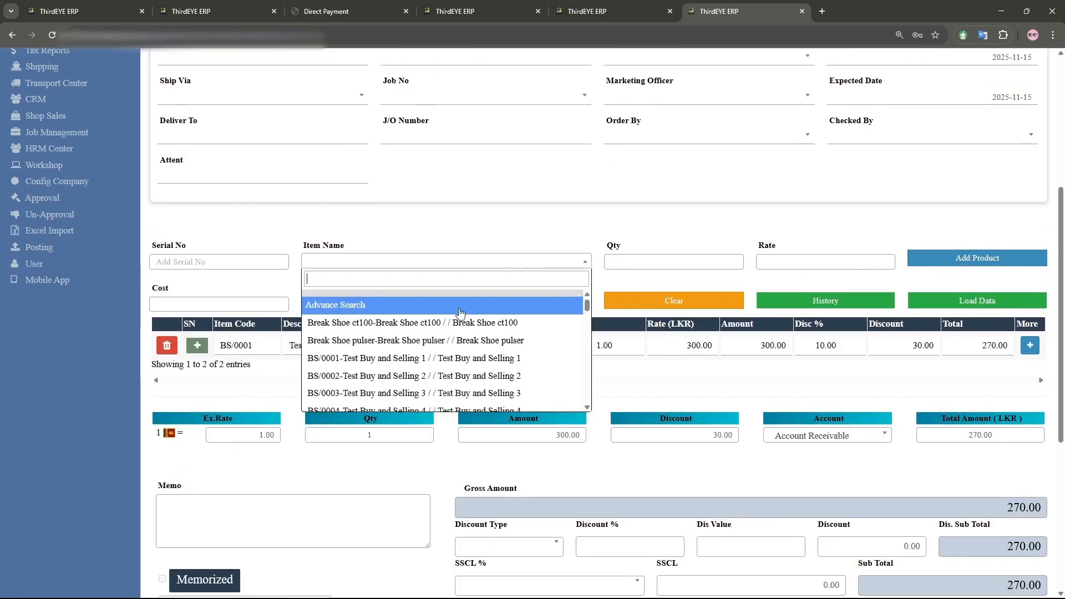
pyautogui.click(425, 376)
pyautogui.click(952, 263)
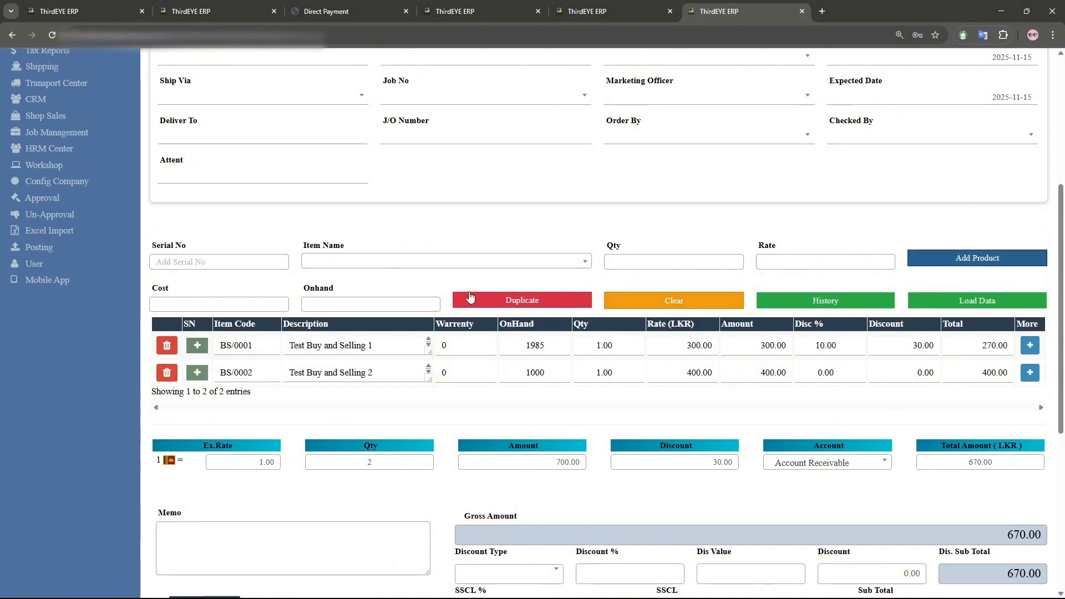
# - Add item BS/0003 Test Buy and Selling 3 with a quantity of 10
pyautogui.click(462, 265)
pyautogui.click(474, 392)
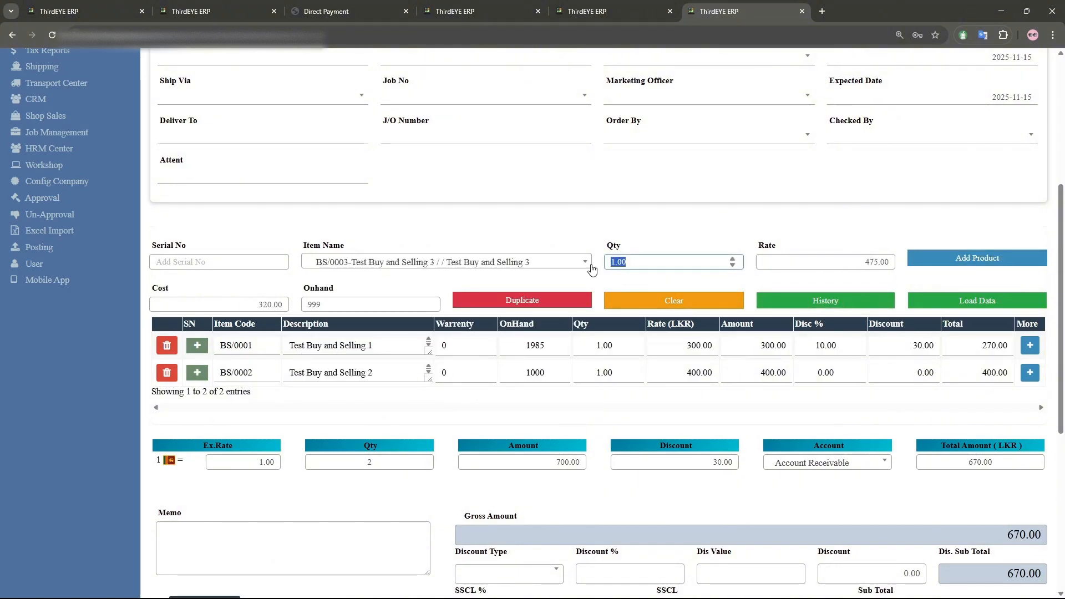
pyautogui.write('10')
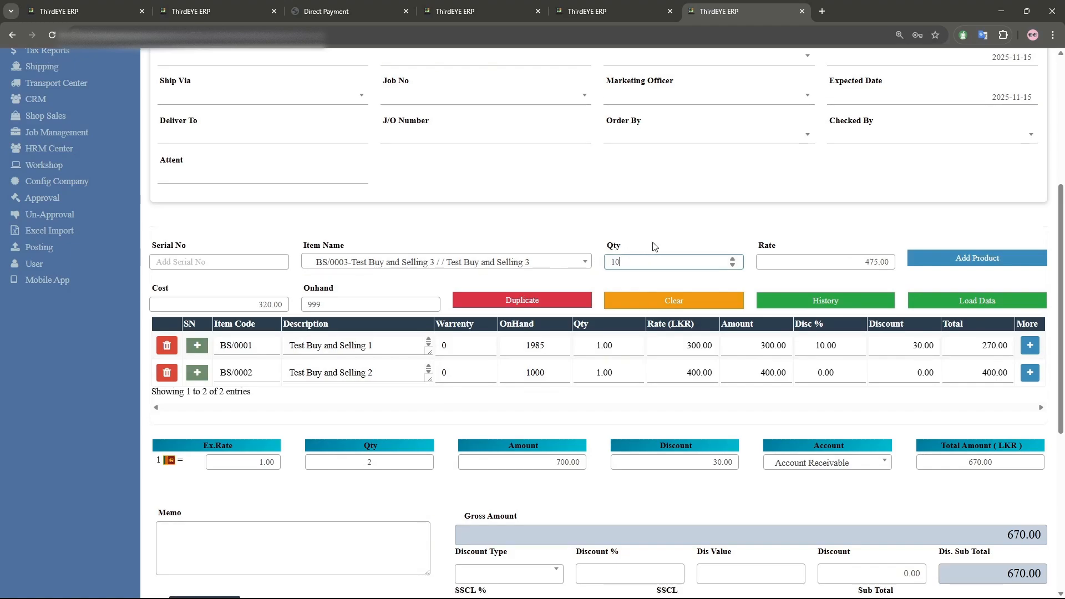
pyautogui.click(943, 261)
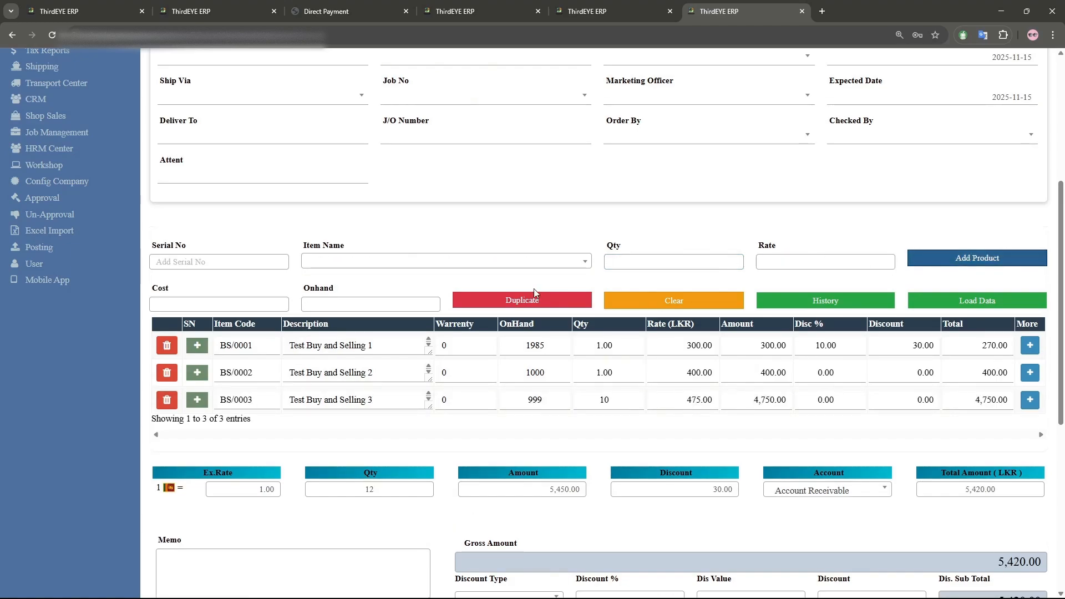
# - Apply a 10% discount to the invoice using the Precentage % discount type
pyautogui.scroll(-5, 540, 296)
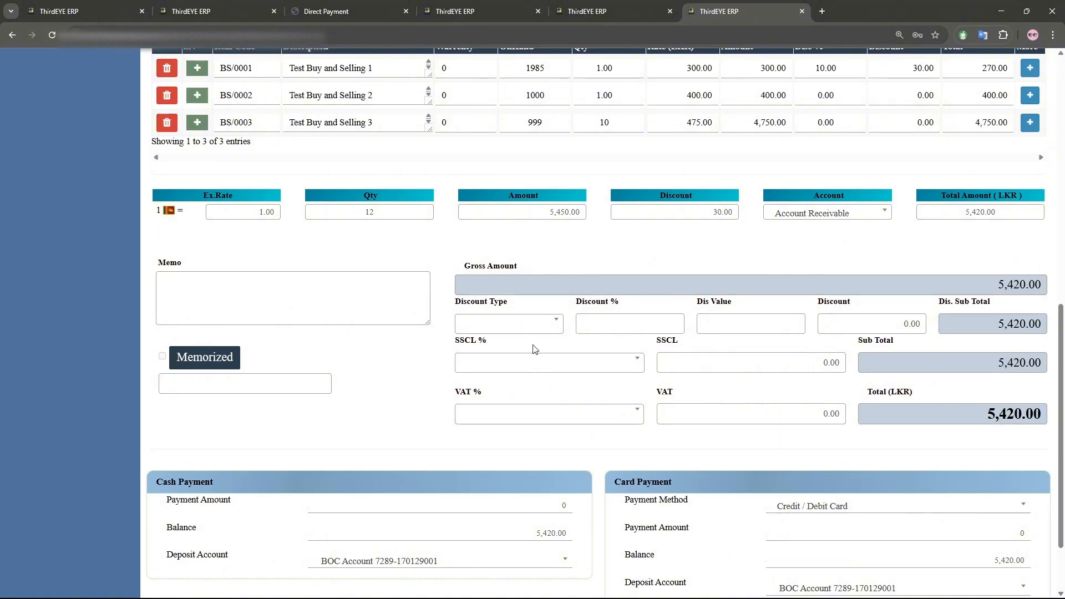
pyautogui.click(527, 334)
pyautogui.click(510, 377)
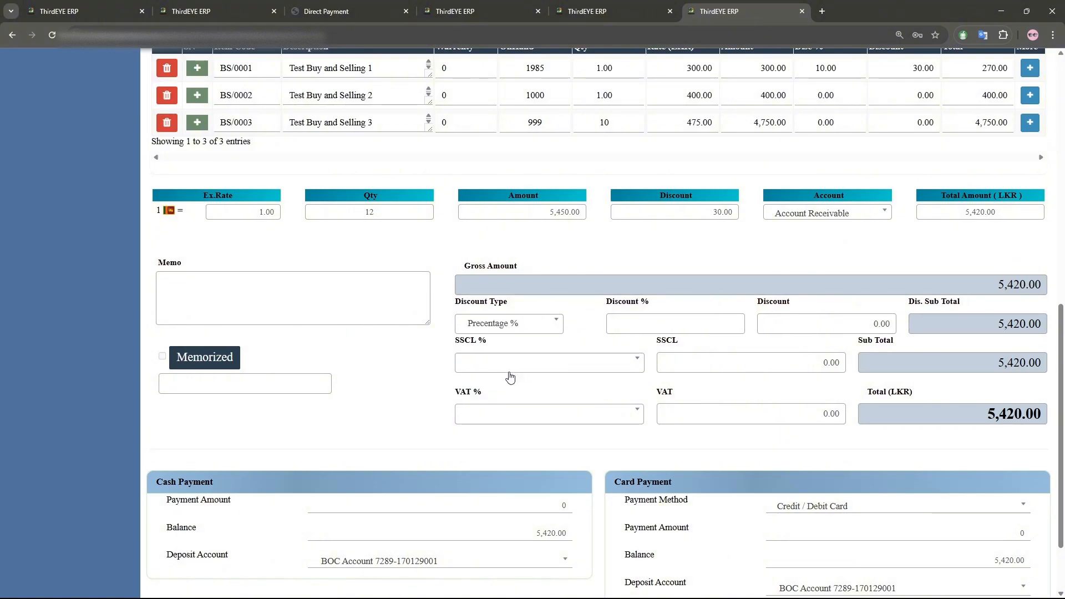
pyautogui.click(674, 319)
# - Set the invoice SSCL to 2.56% and VAT to 18%
pyautogui.click(505, 369)
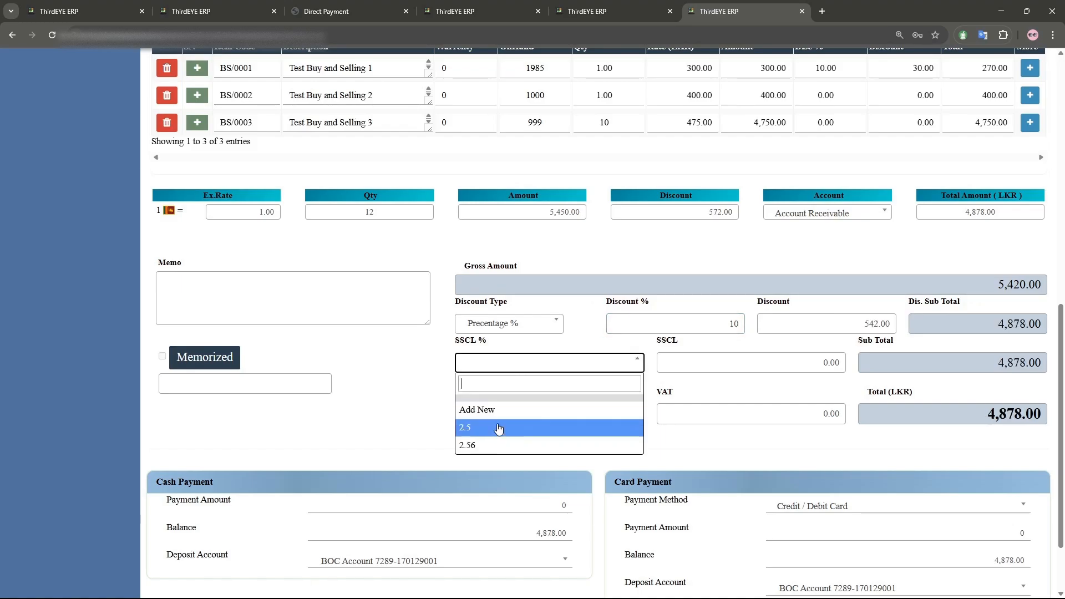
pyautogui.click(494, 444)
pyautogui.click(503, 427)
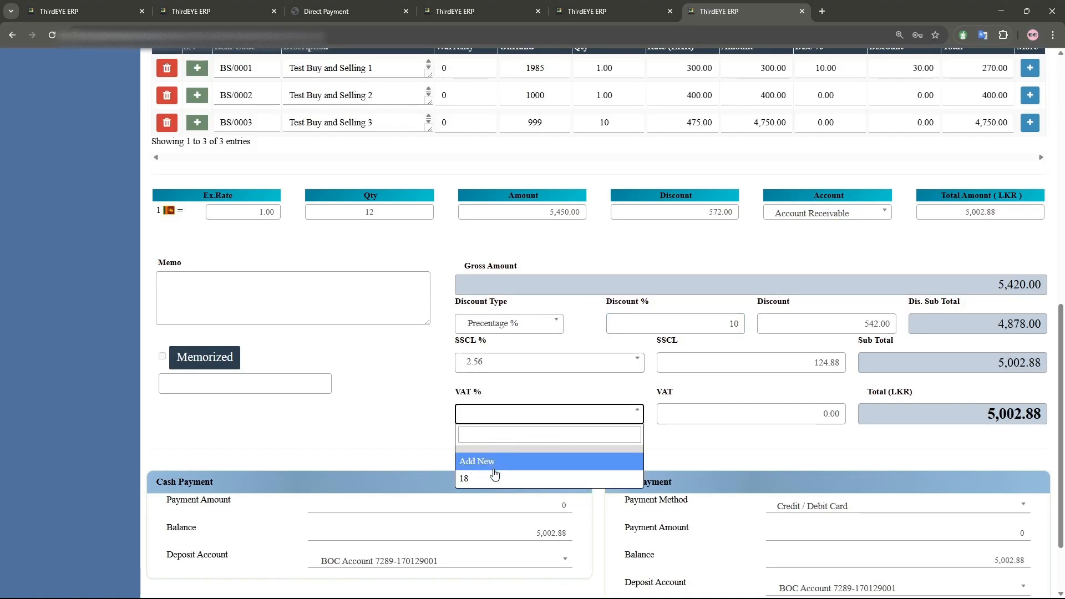
pyautogui.click(491, 475)
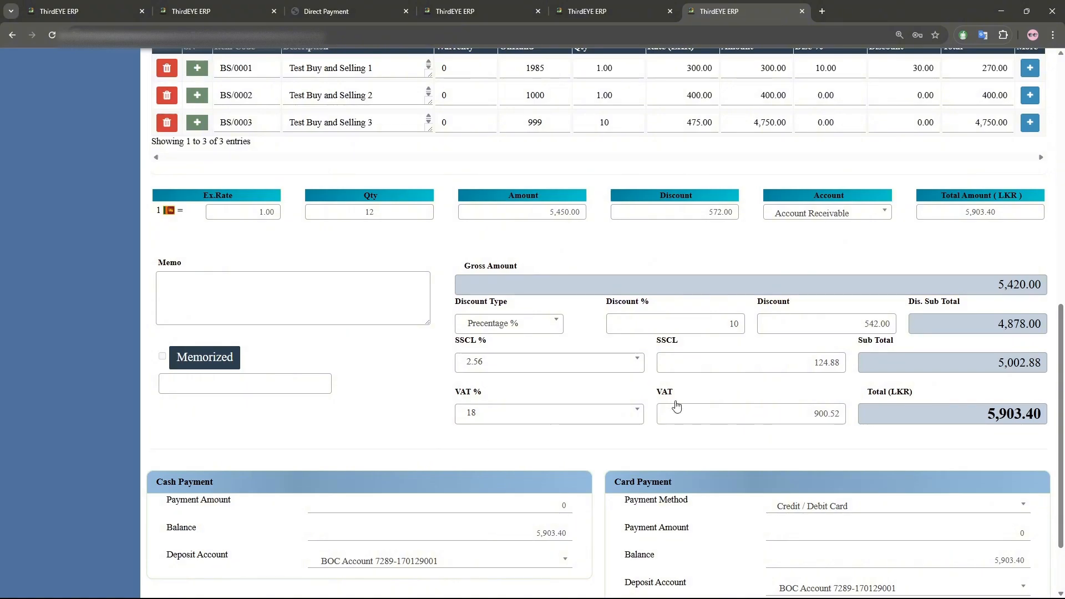
pyautogui.moveTo(988, 415); pyautogui.dragTo(1043, 416)
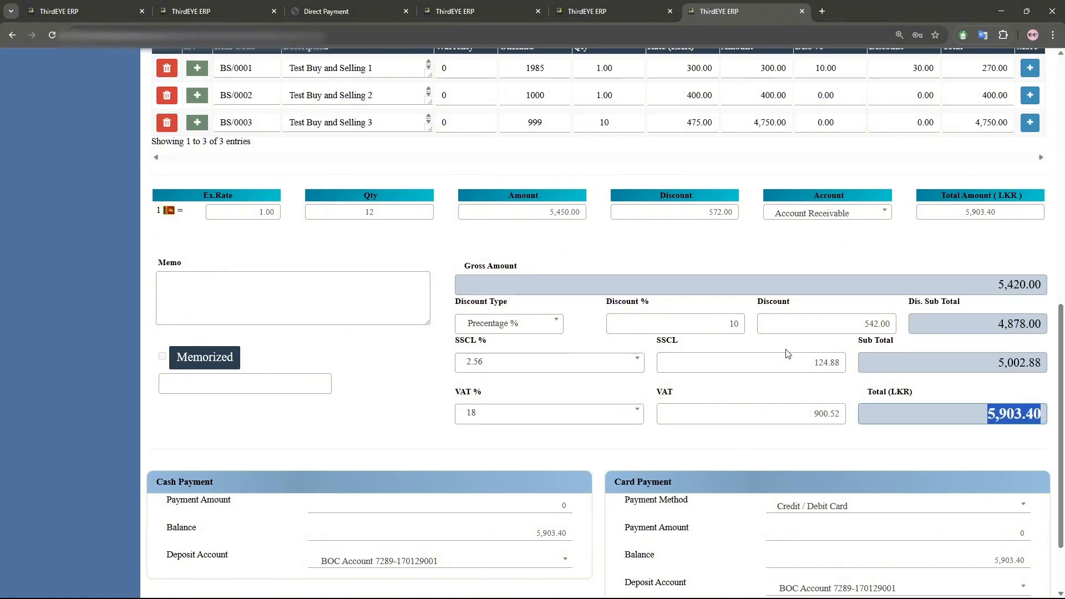
pyautogui.click(758, 355)
# - Enter a cash payment of 1000 deposited to Cash in Hand
pyautogui.scroll(-2, 694, 351)
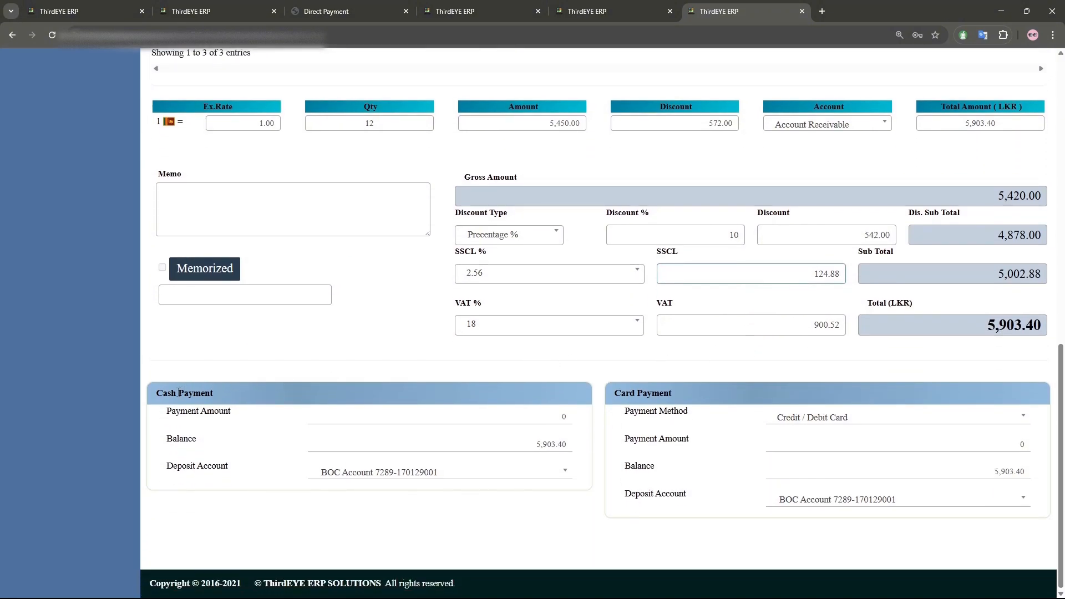
pyautogui.moveTo(160, 397); pyautogui.dragTo(208, 398)
pyautogui.click(457, 417)
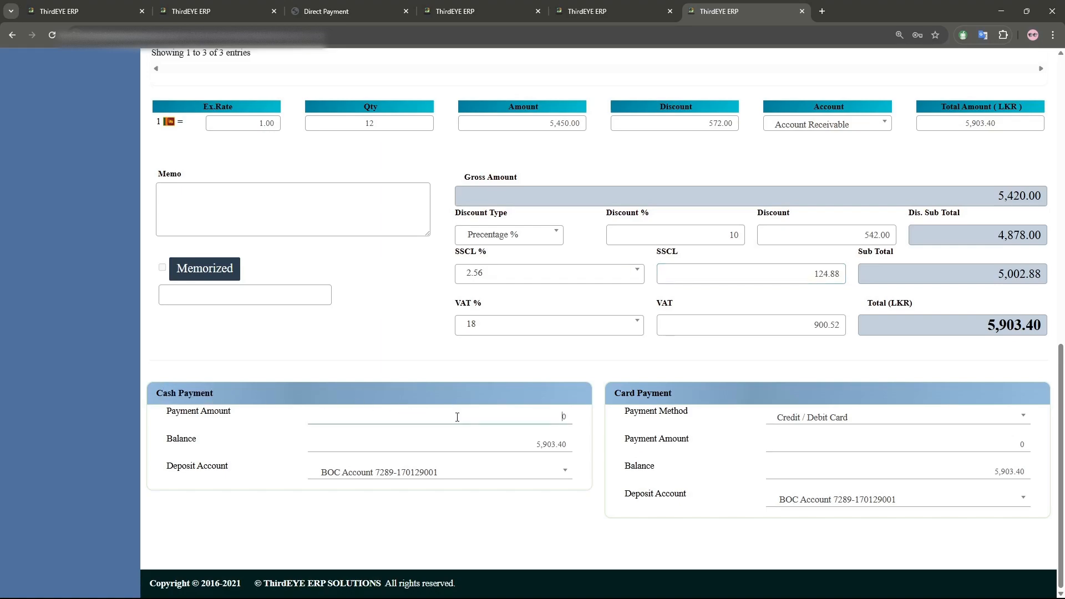
pyautogui.write('1000')
pyautogui.press('BackSpace')
pyautogui.click(444, 475)
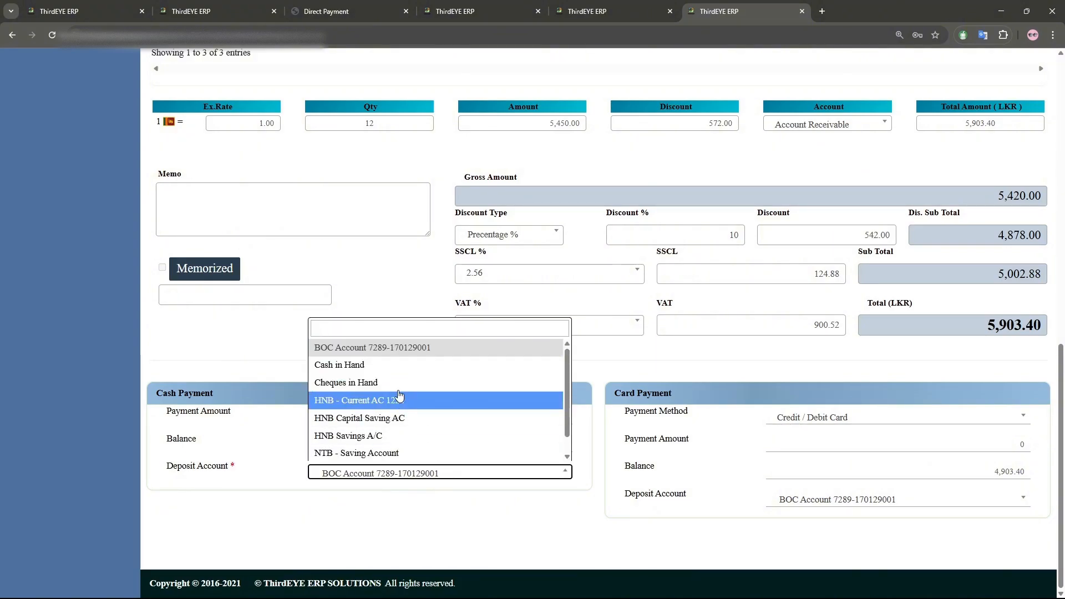
pyautogui.click(403, 369)
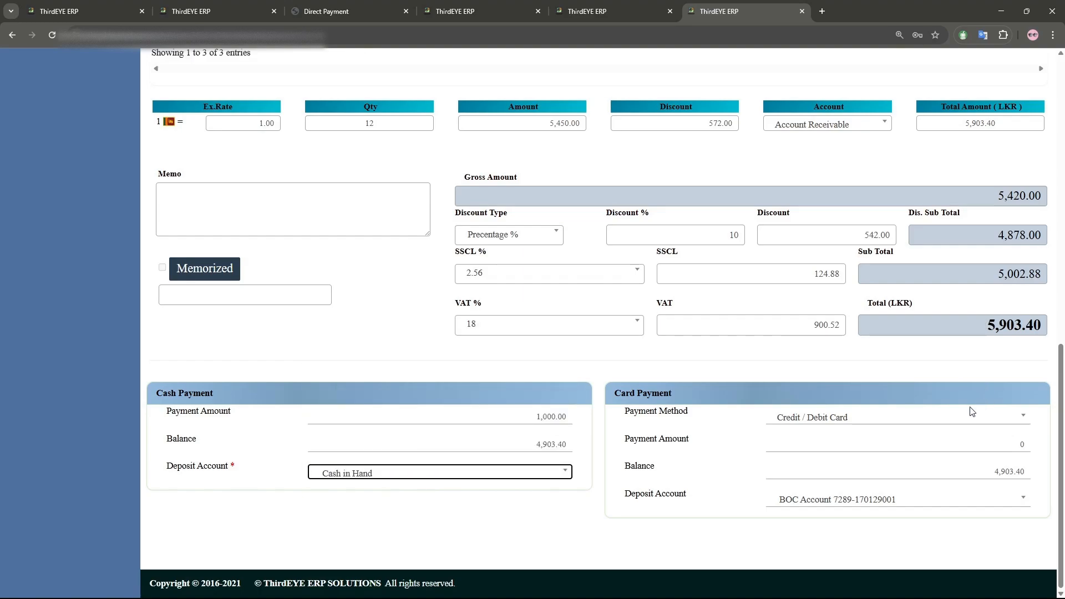
# - Add a second payment by Cheque for 2000
pyautogui.click(943, 423)
pyautogui.click(790, 468)
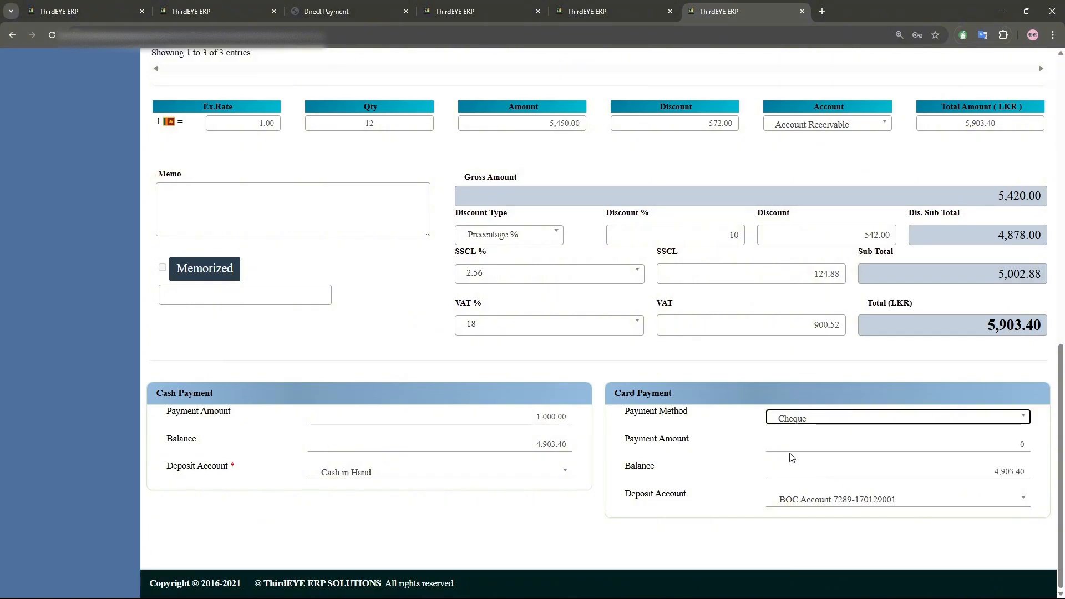
pyautogui.click(1019, 446)
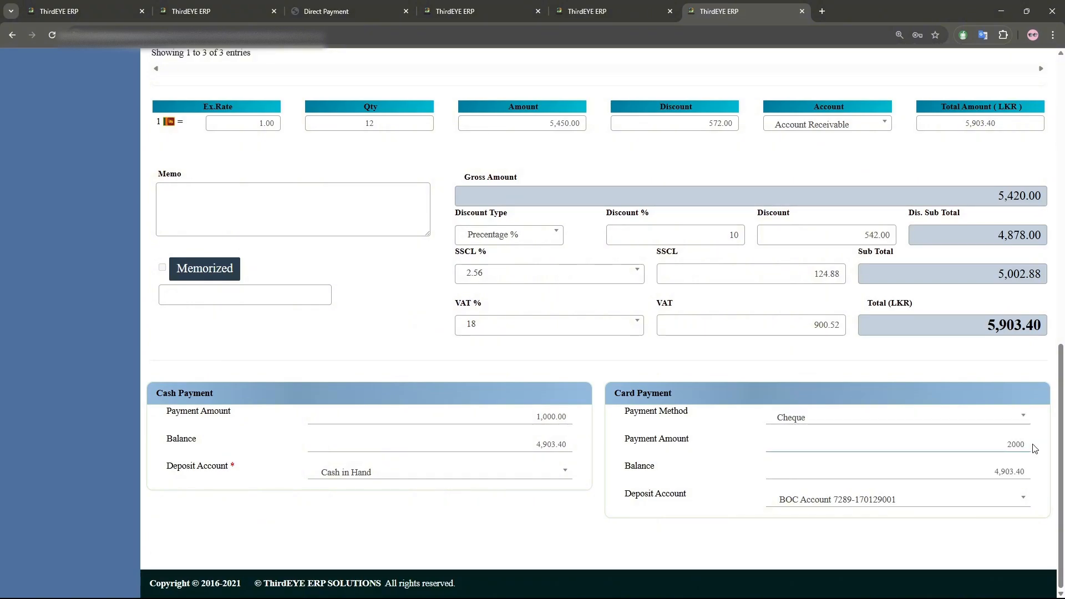
pyautogui.write('2000')
# - Set the cheque deposit account to HNB - Current AC 1224, pick the cheque date, and enter the cheque number in the Card No field
pyautogui.click(638, 458)
pyautogui.scroll(-2, 643, 463)
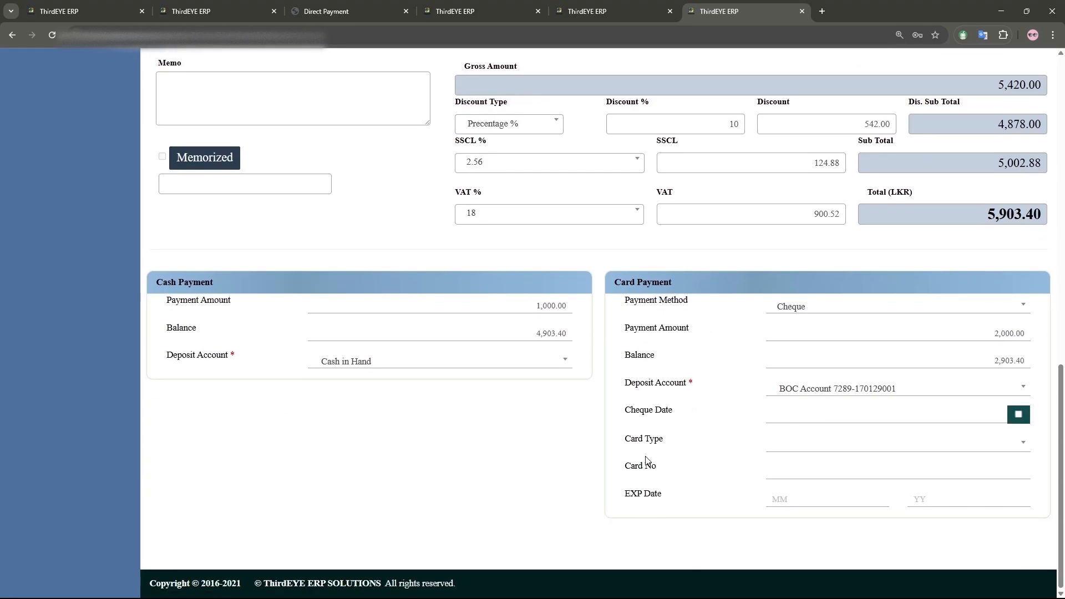
pyautogui.click(950, 415)
pyautogui.click(834, 350)
pyautogui.click(960, 387)
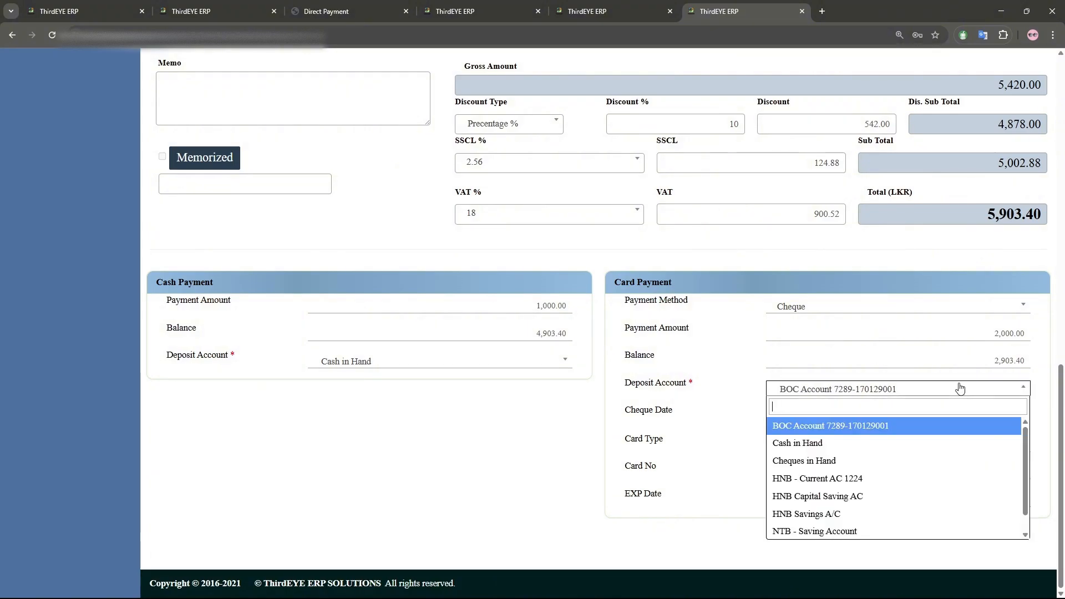
pyautogui.click(868, 478)
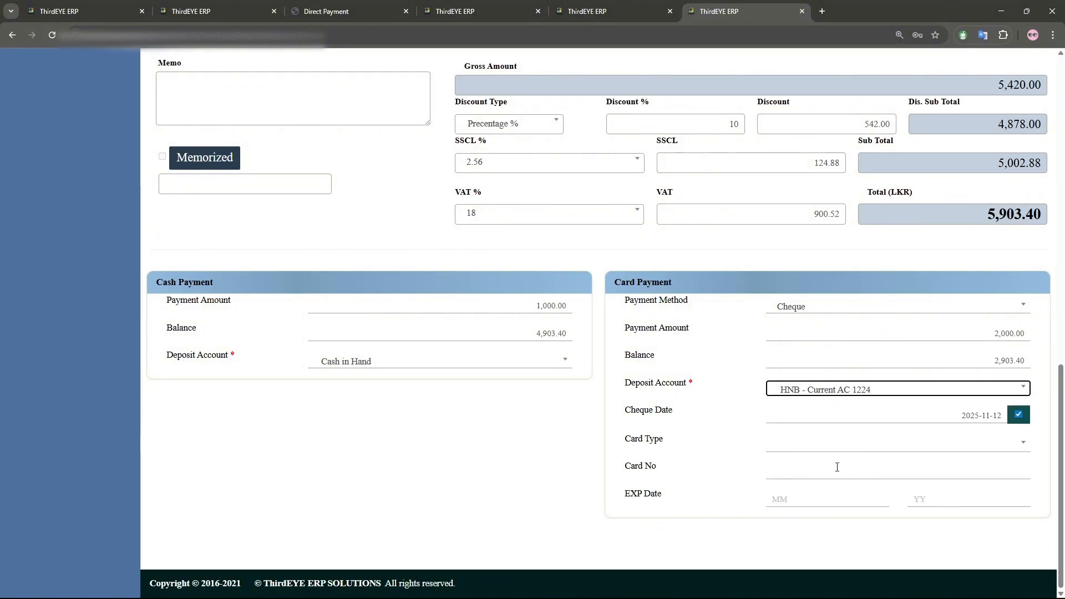
pyautogui.click(815, 474)
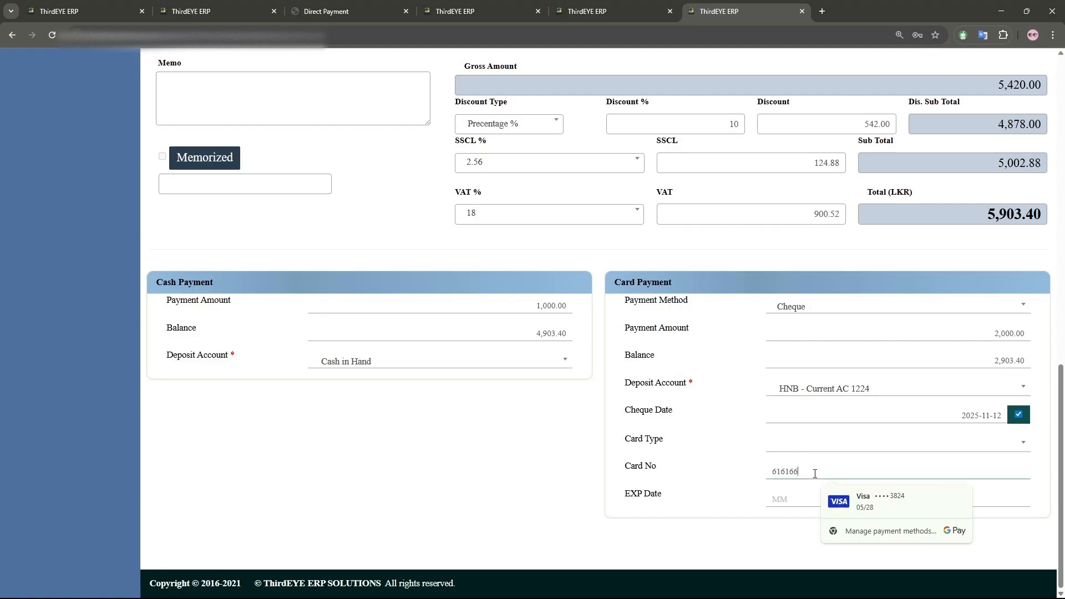
pyautogui.click(627, 469)
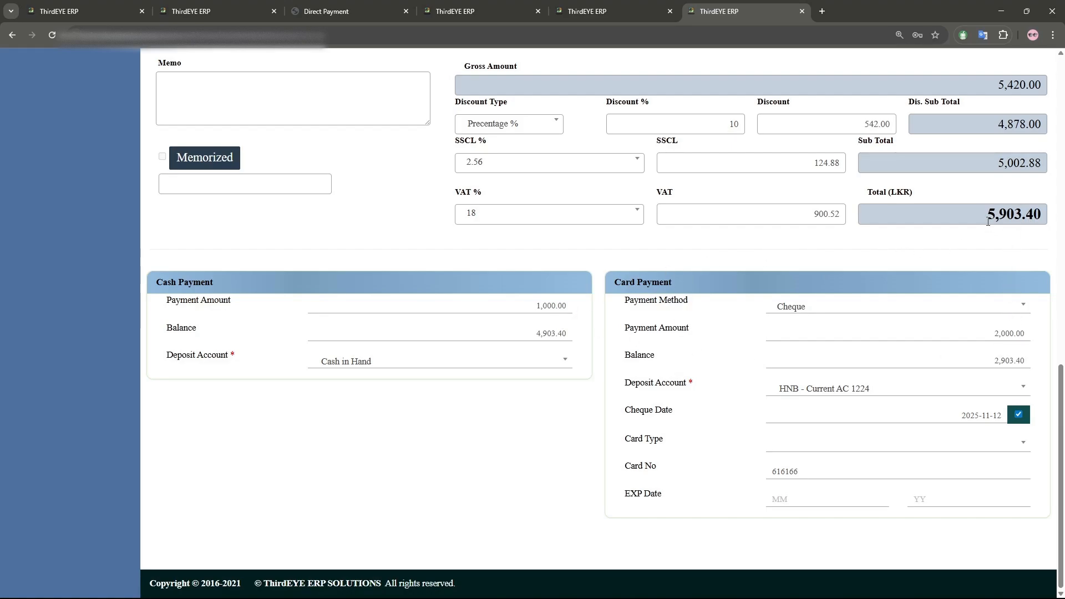
# - Try to create the invoice, then decline the submission confirmation
pyautogui.scroll(10, 472, 246)
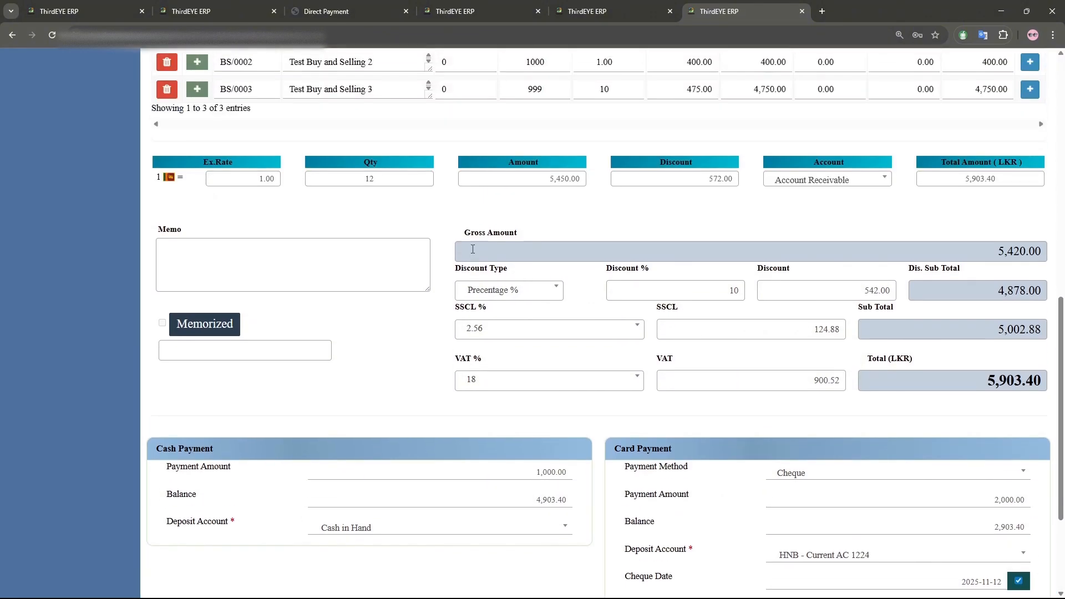
pyautogui.scroll(3, 473, 249)
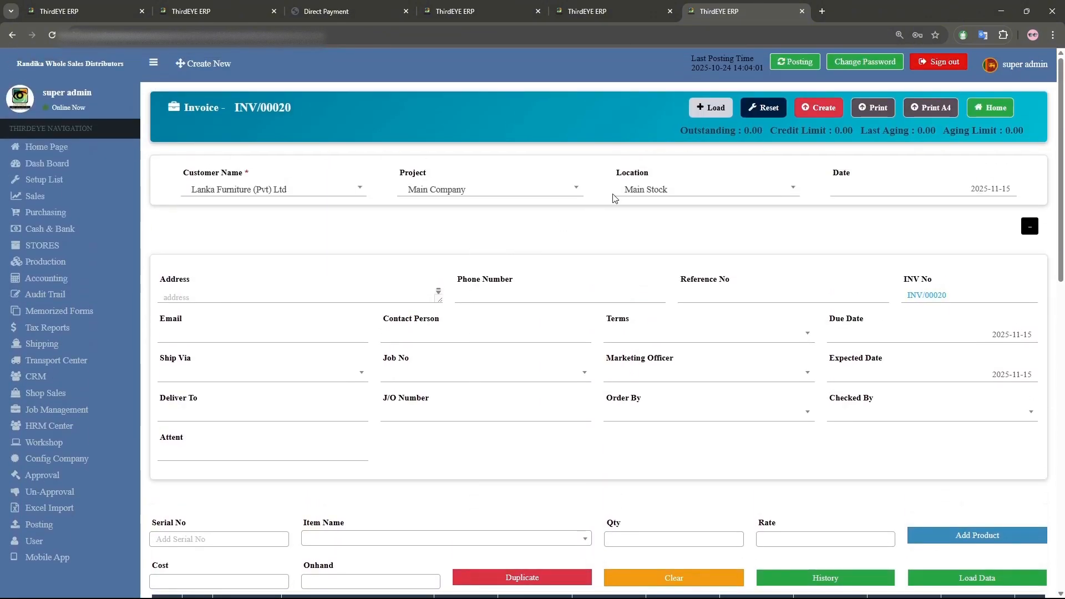
pyautogui.click(818, 108)
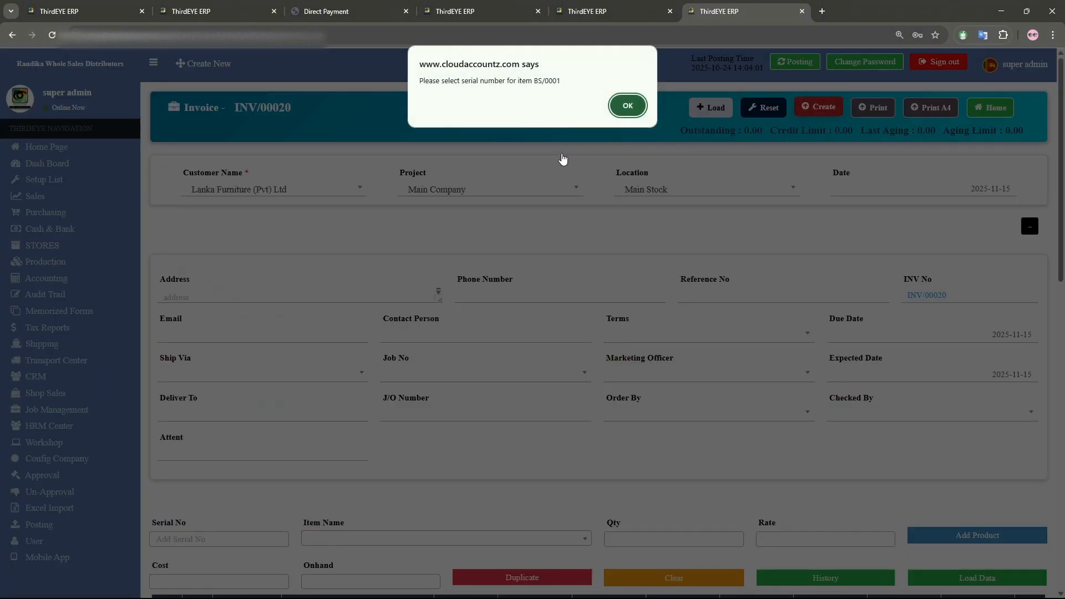
pyautogui.click(627, 106)
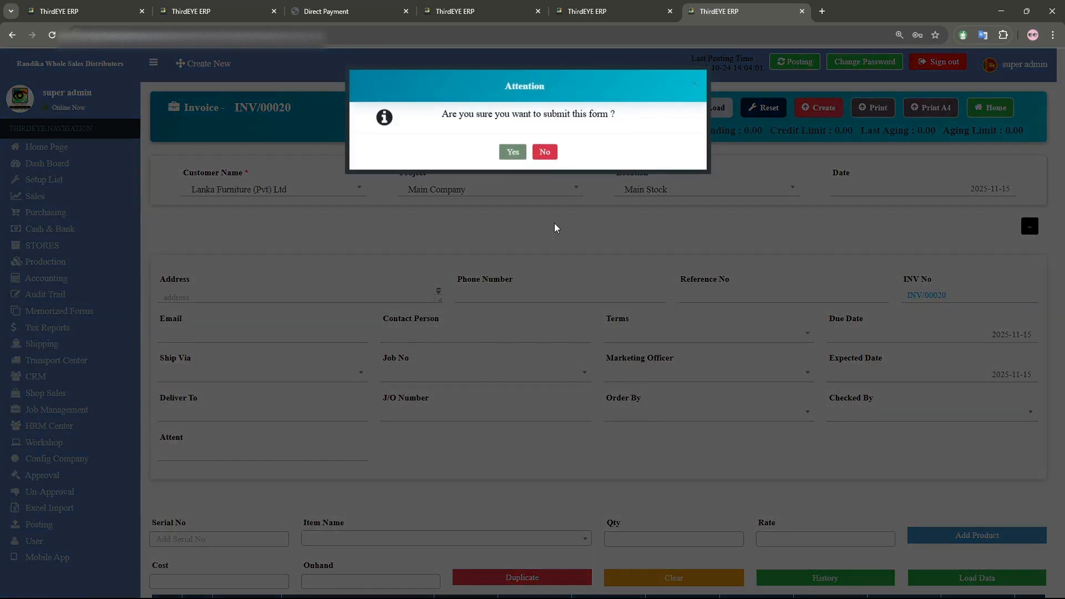
pyautogui.click(545, 152)
# - Delete the Test Buy and Selling 1 item row after opening and closing its serial number dialog
pyautogui.scroll(-5, 524, 299)
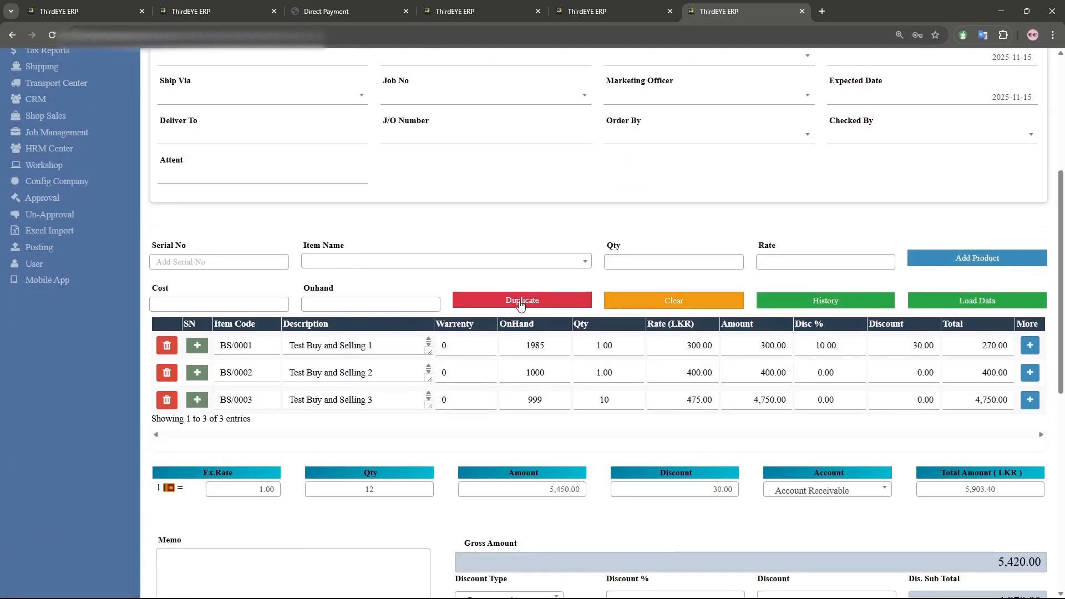
pyautogui.click(198, 346)
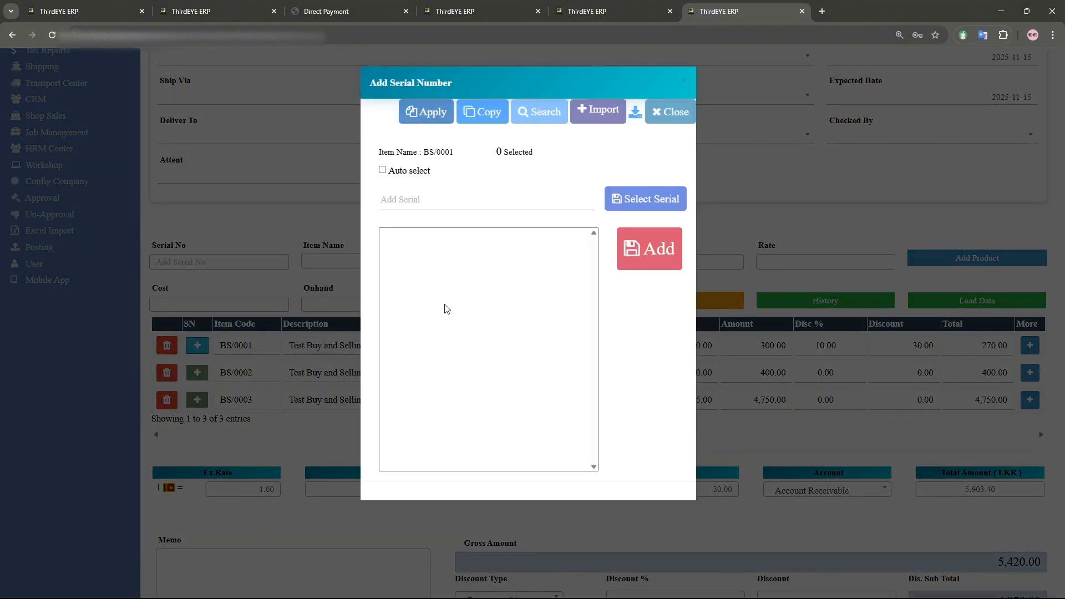
pyautogui.click(674, 112)
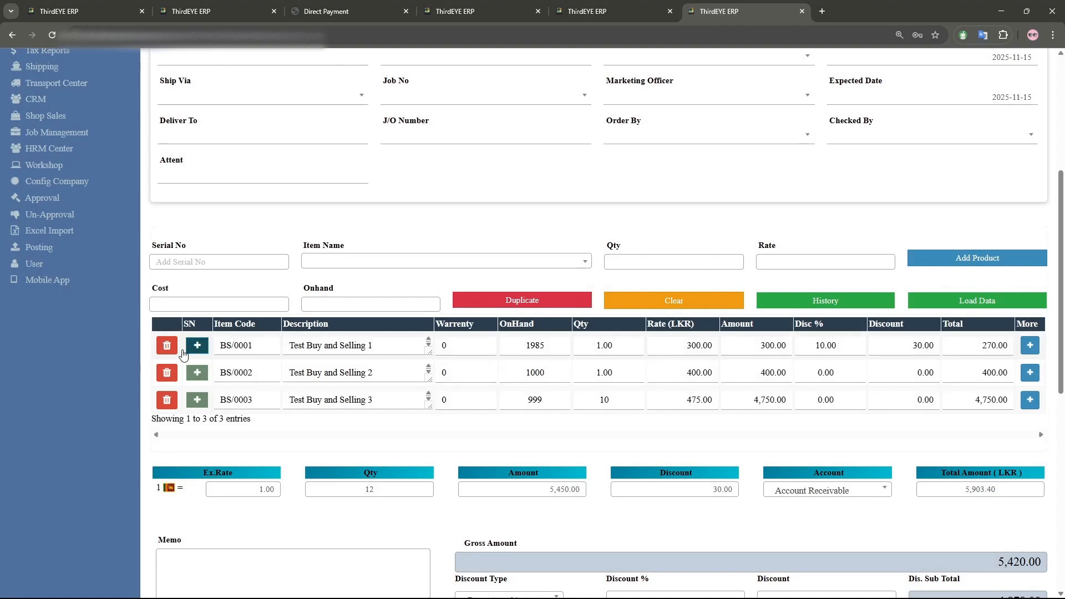
pyautogui.click(166, 345)
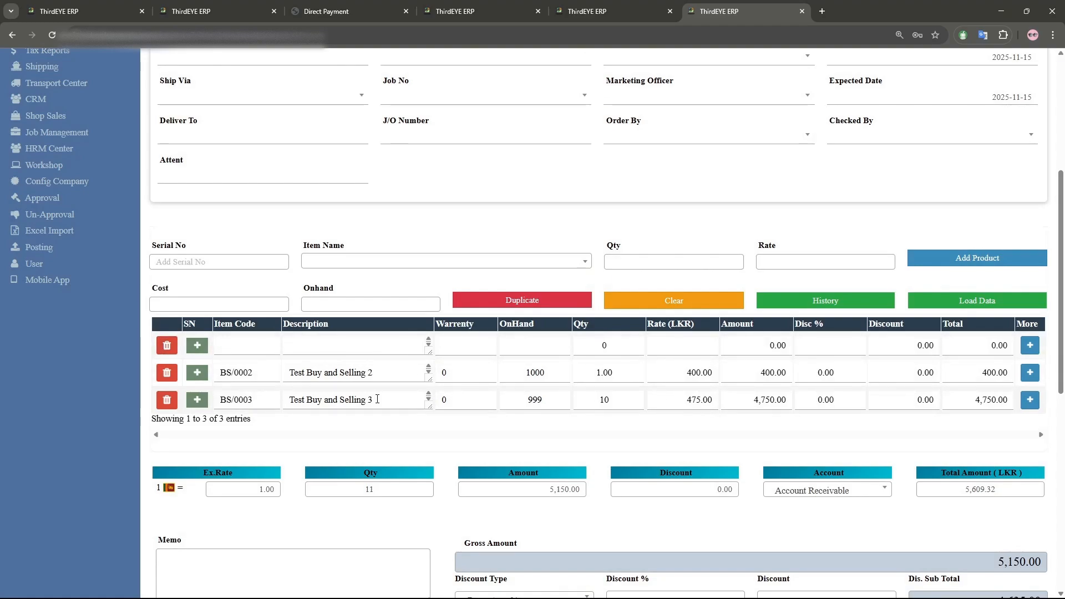
# - Set the quantity of Test Buy and Selling 2 to 10
pyautogui.scroll(-4, 521, 426)
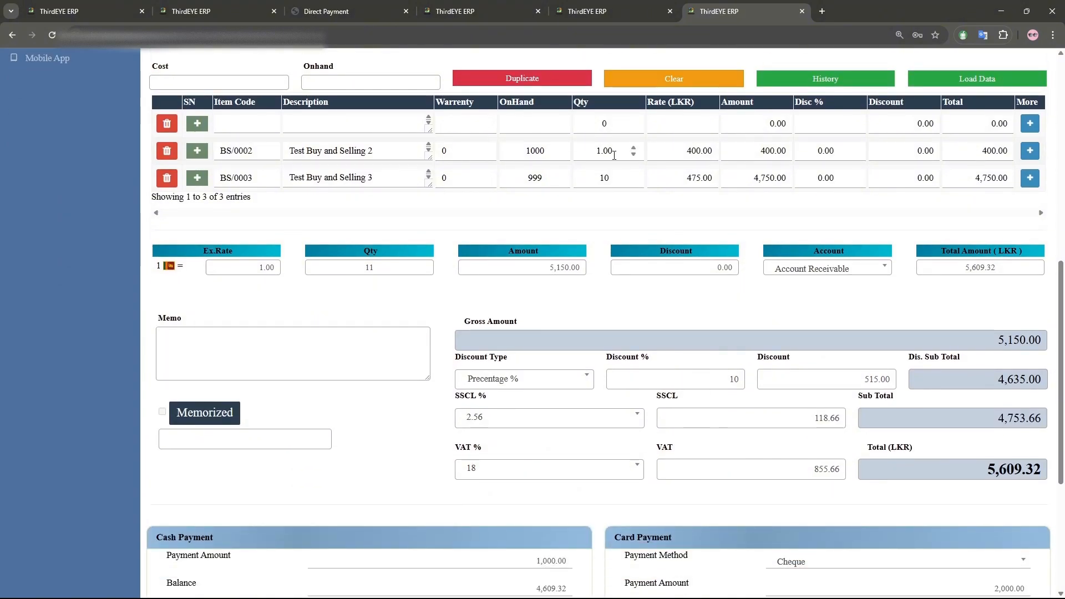
pyautogui.click(571, 146)
pyautogui.write('10')
pyautogui.scroll(-3, 556, 238)
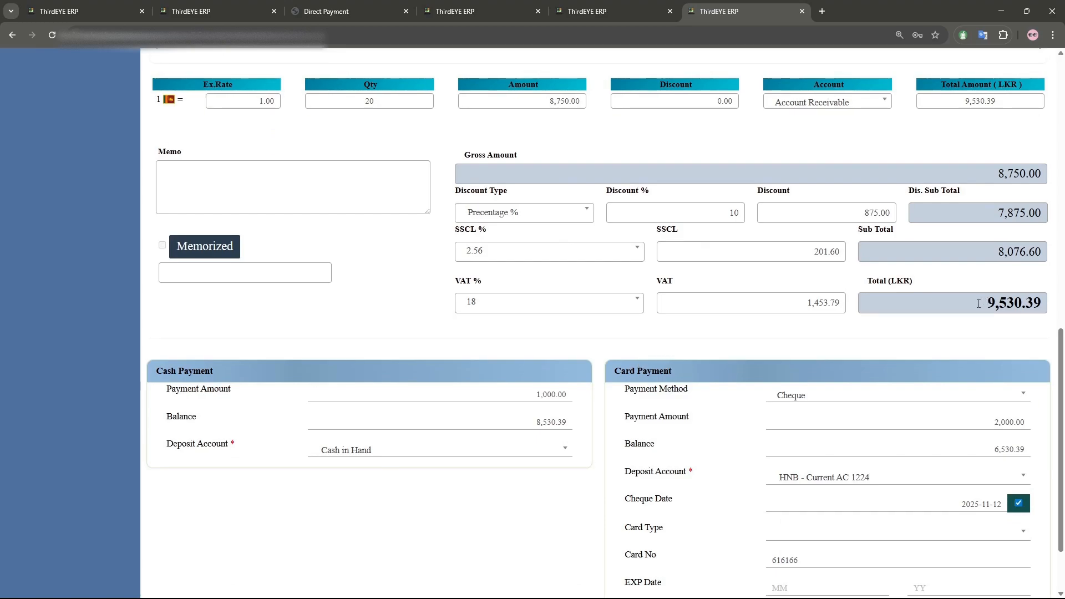
# - Create the invoice and confirm the submission
pyautogui.moveTo(978, 303); pyautogui.dragTo(1059, 307)
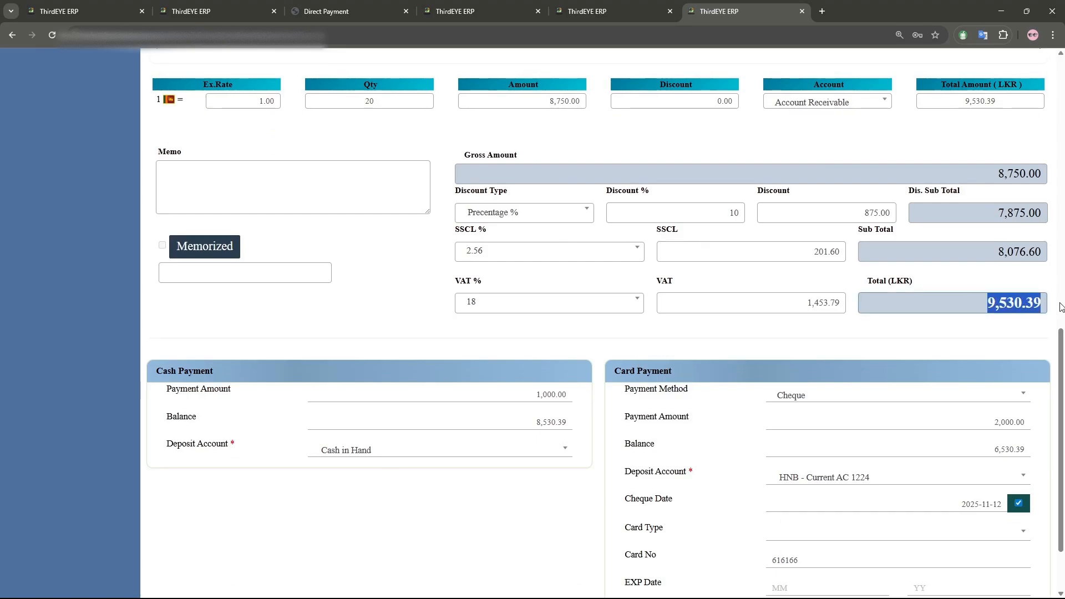
pyautogui.click(527, 396)
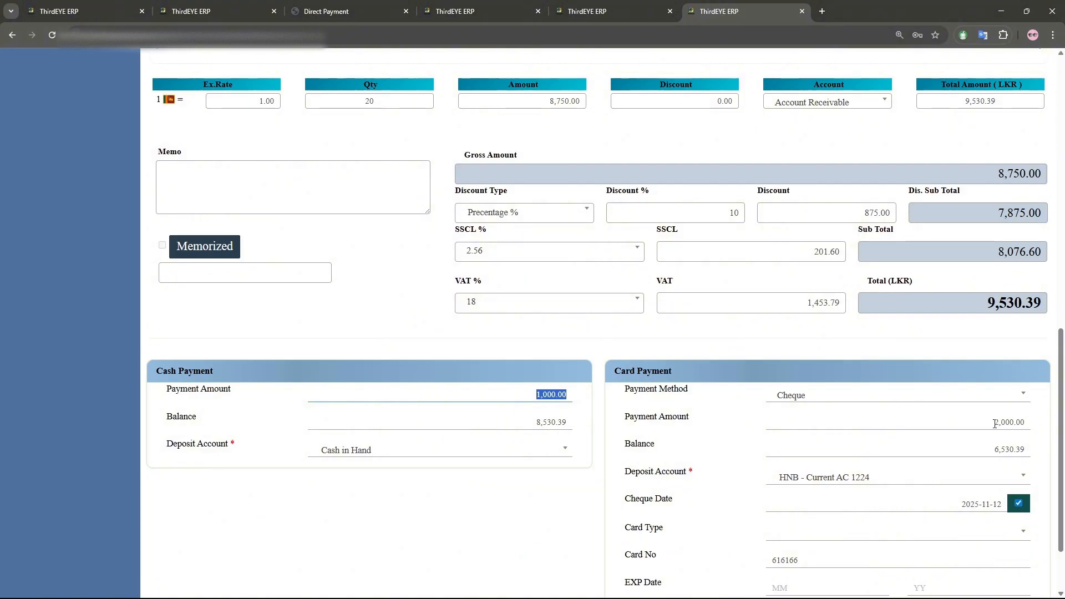
pyautogui.scroll(12, 1048, 452)
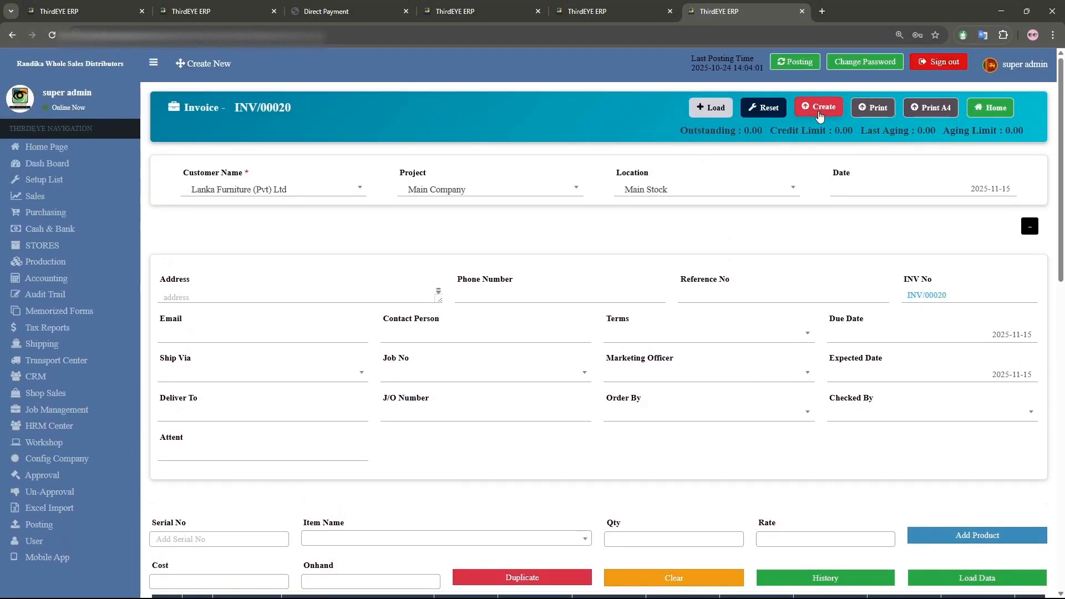
pyautogui.click(819, 107)
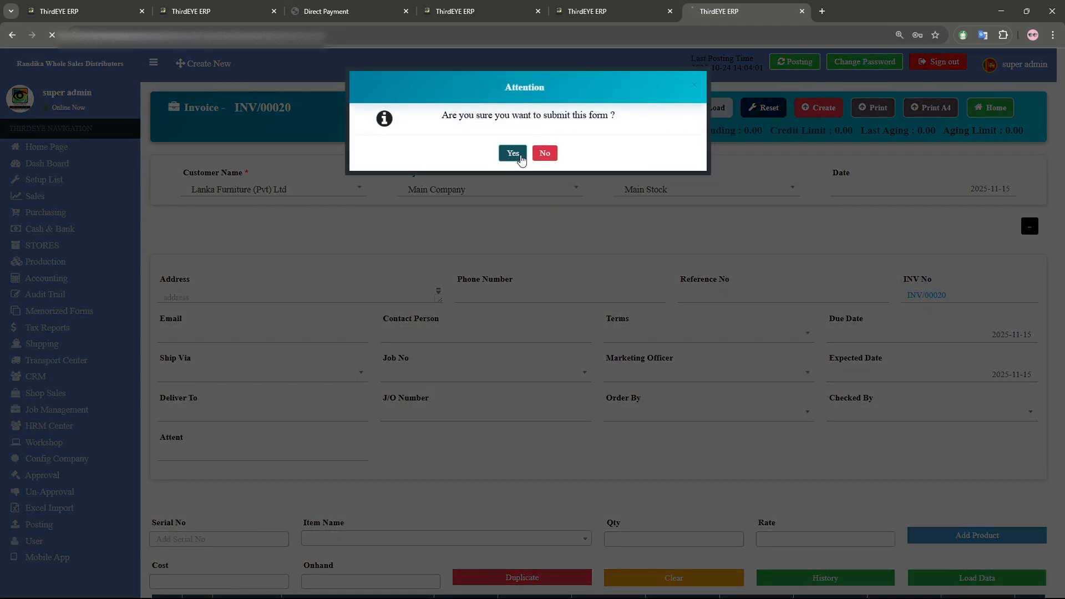
pyautogui.click(521, 160)
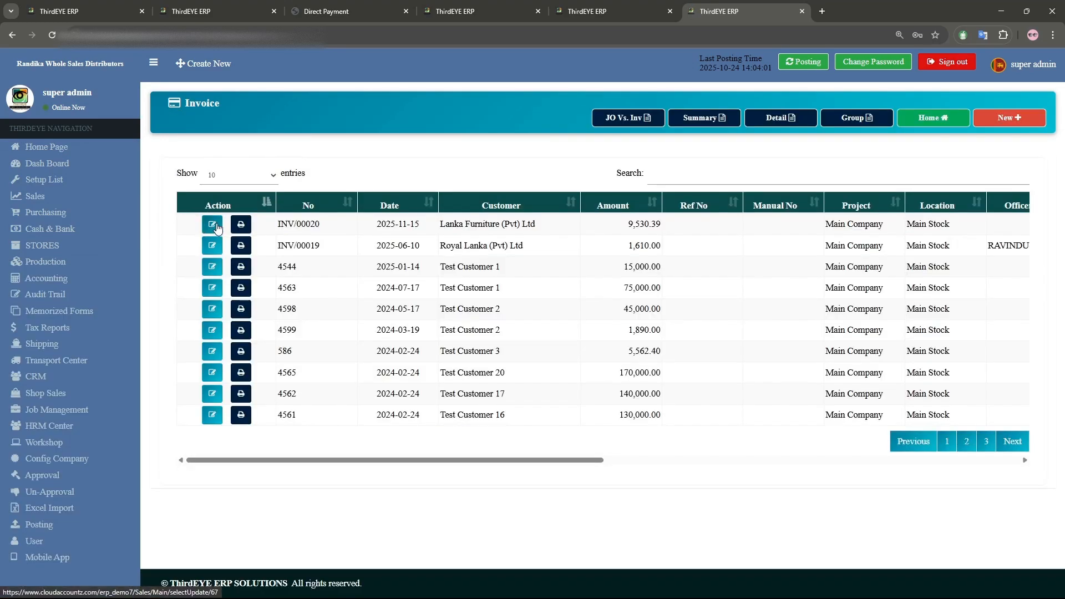
# - Open invoice INV/00020 and review its payment history
pyautogui.click(216, 228)
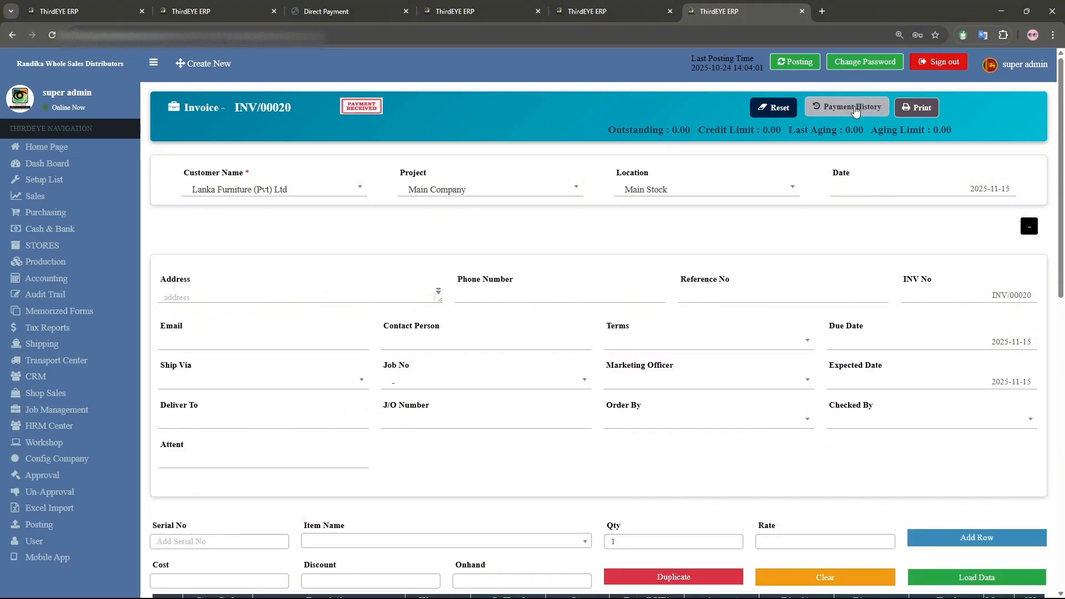
pyautogui.click(855, 109)
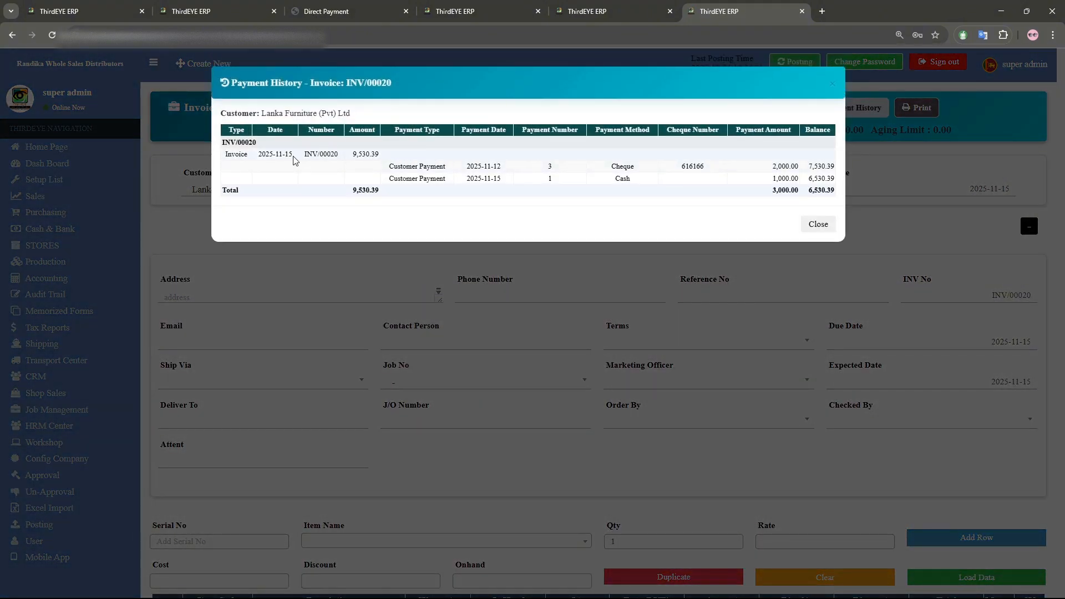
pyautogui.doubleClick(358, 154)
pyautogui.click(566, 172)
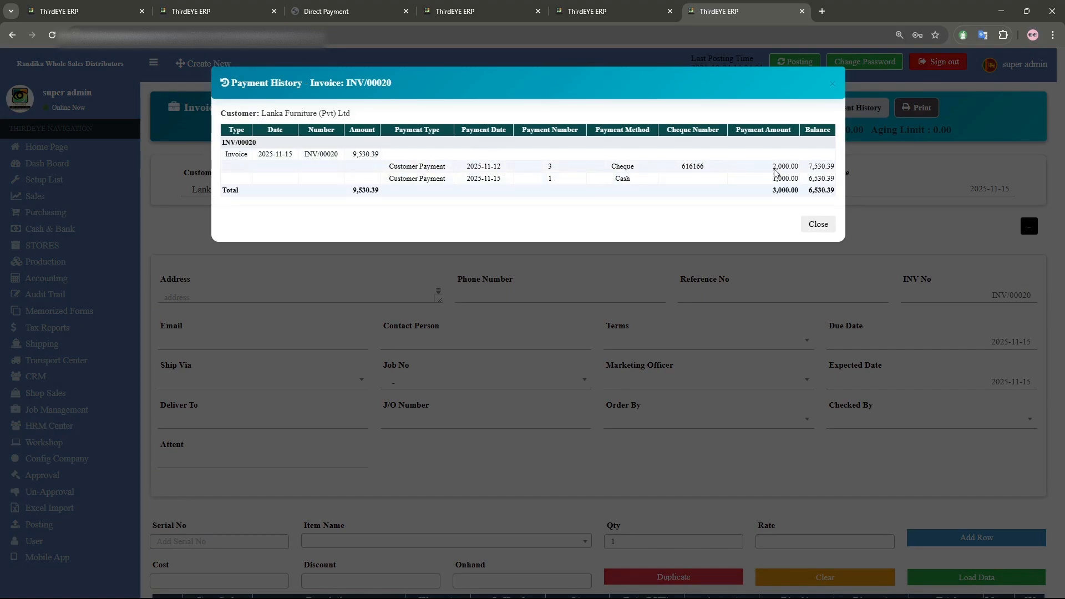
pyautogui.moveTo(774, 169); pyautogui.dragTo(792, 168)
pyautogui.moveTo(620, 177); pyautogui.dragTo(641, 178)
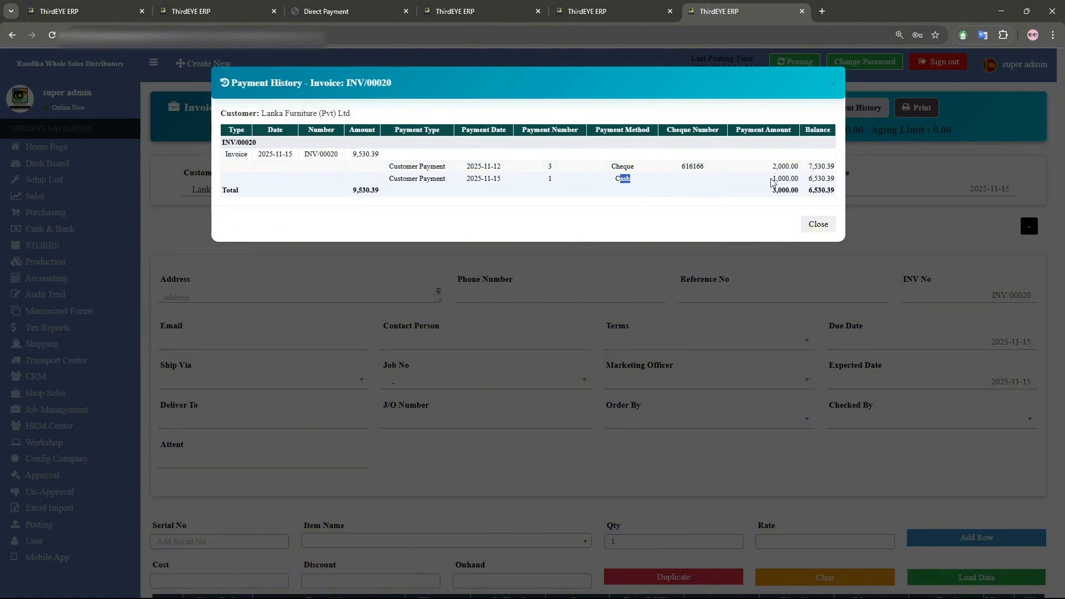
pyautogui.moveTo(771, 179); pyautogui.dragTo(811, 182)
pyautogui.click(538, 170)
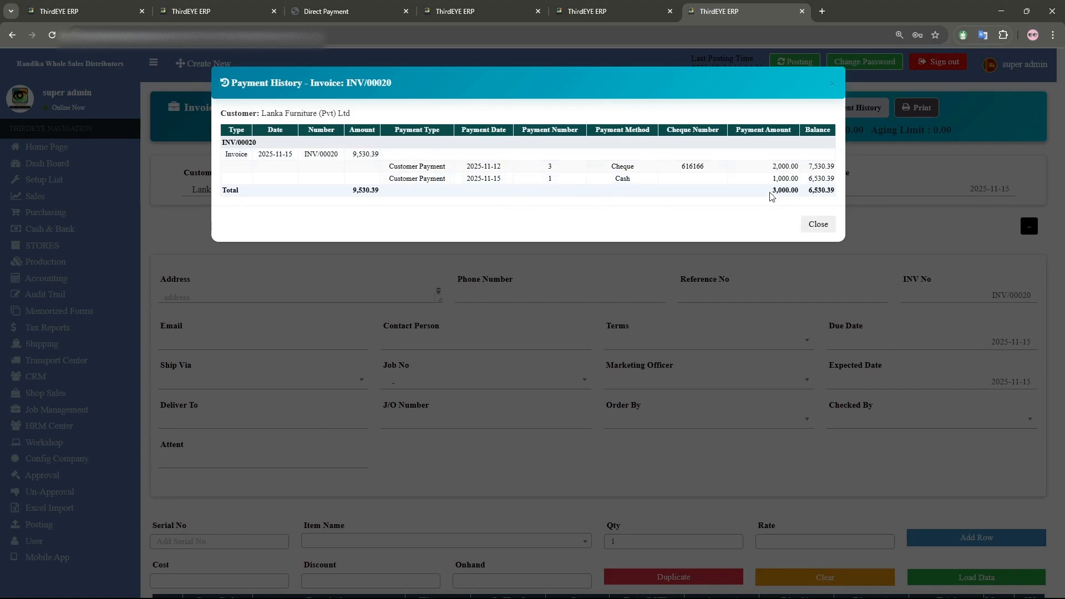
pyautogui.moveTo(770, 195); pyautogui.dragTo(800, 194)
pyautogui.moveTo(354, 154); pyautogui.dragTo(381, 154)
pyautogui.click(832, 84)
# - View the Customer Balance Detail report for Lanka Furniture (Pvt) Ltd
pyautogui.click(77, 201)
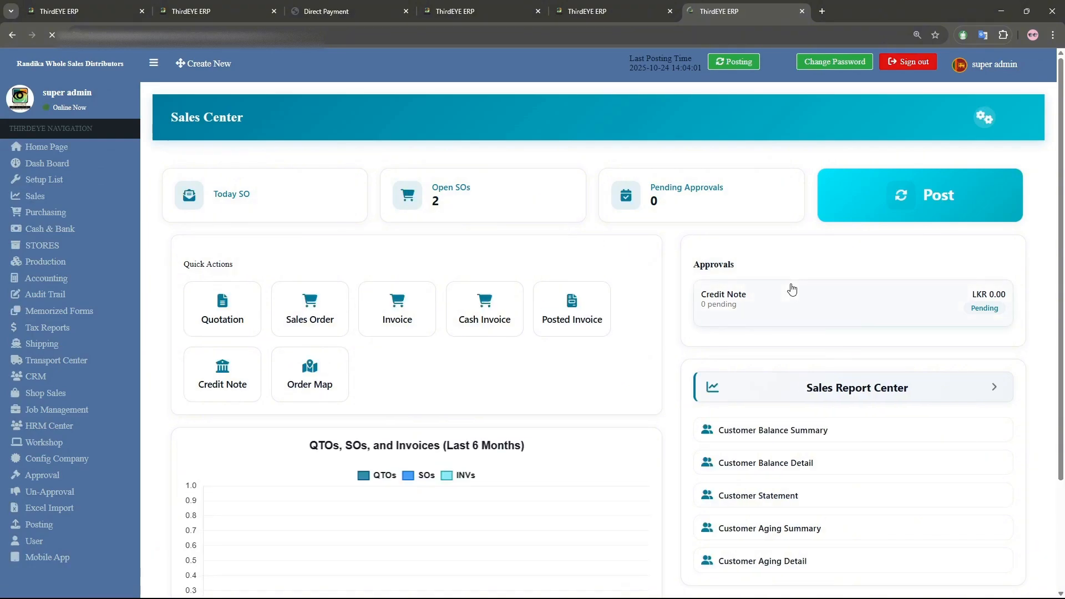
pyautogui.scroll(-2, 777, 310)
pyautogui.click(726, 352)
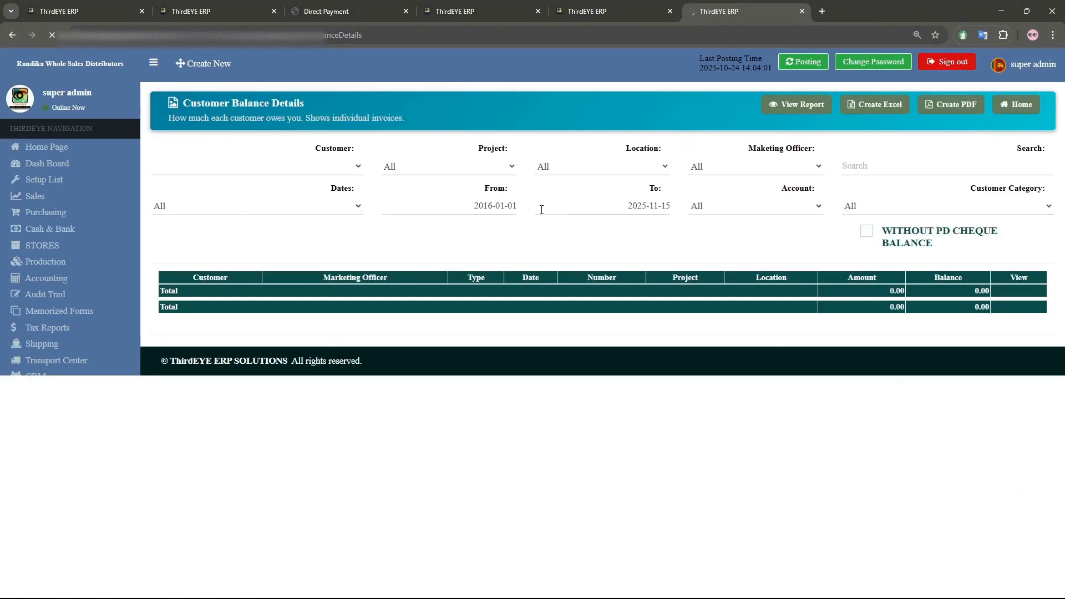
pyautogui.click(299, 167)
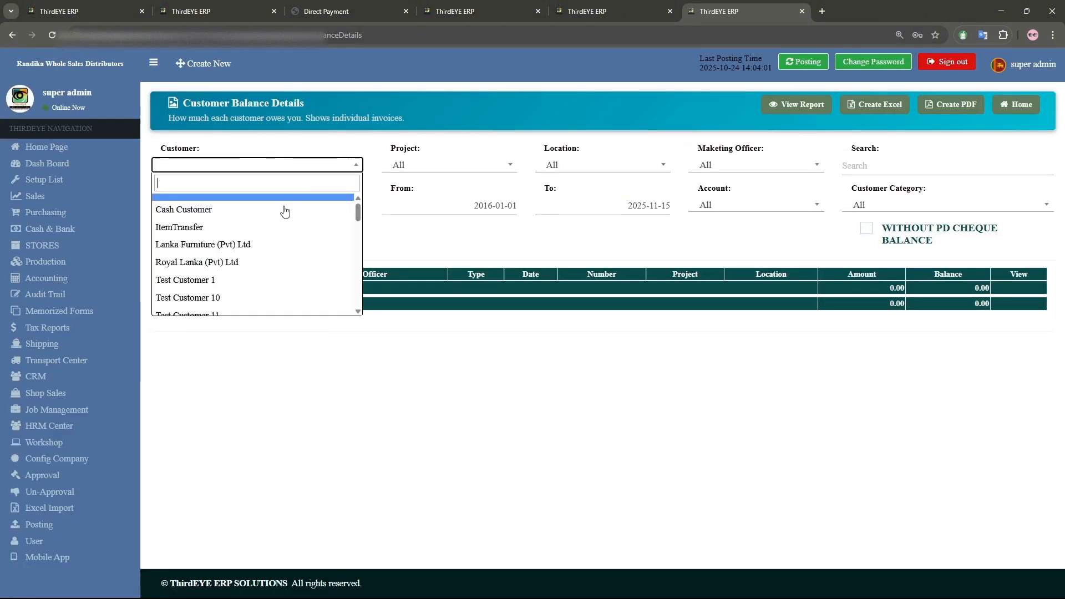
pyautogui.click(266, 244)
pyautogui.click(797, 104)
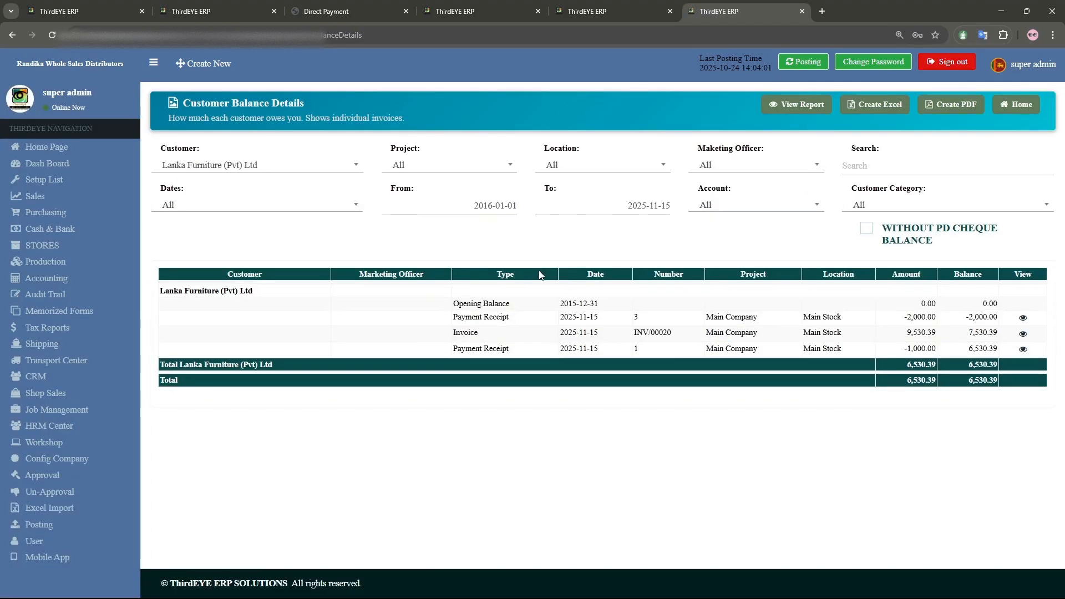
pyautogui.moveTo(902, 334); pyautogui.dragTo(941, 322)
pyautogui.moveTo(904, 355); pyautogui.dragTo(941, 354)
# - View the Payment Pending Invoice report for Lanka Furniture (Pvt) Ltd in the report center tab
pyautogui.click(588, 11)
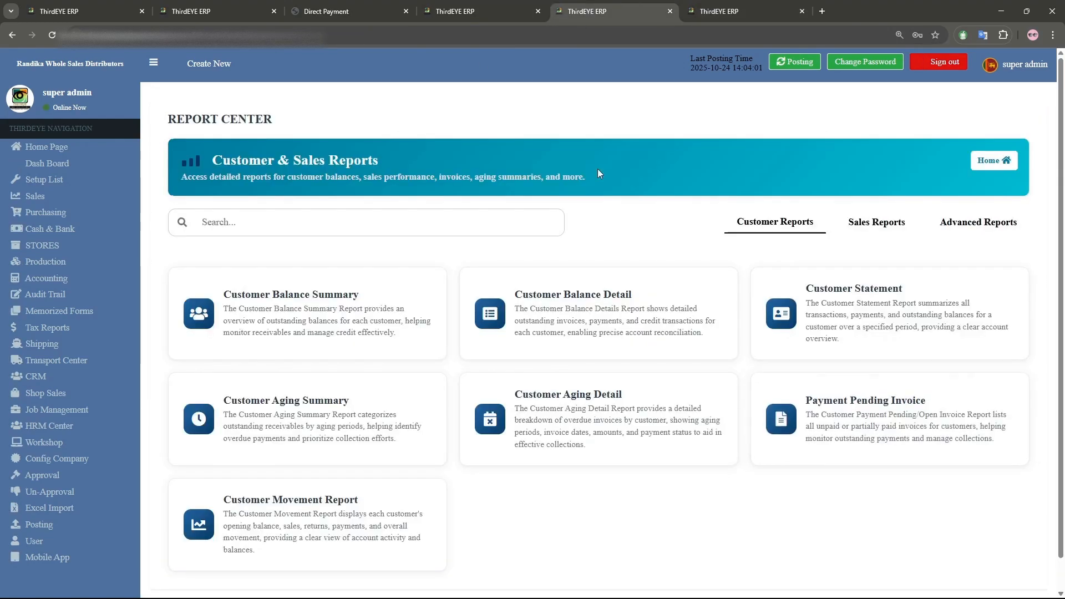
pyautogui.click(804, 399)
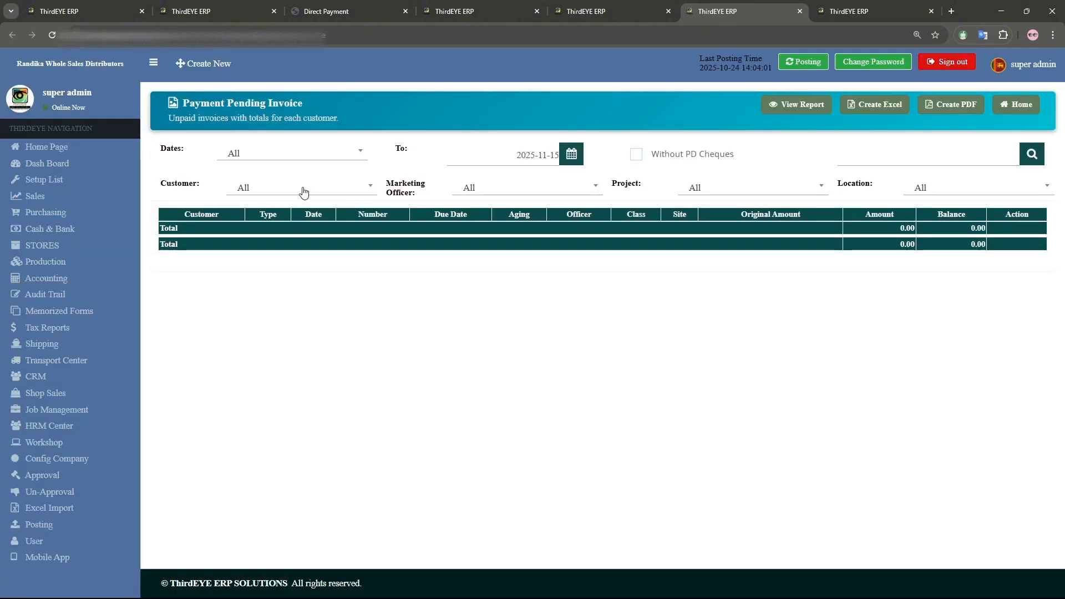
pyautogui.click(303, 192)
pyautogui.click(288, 275)
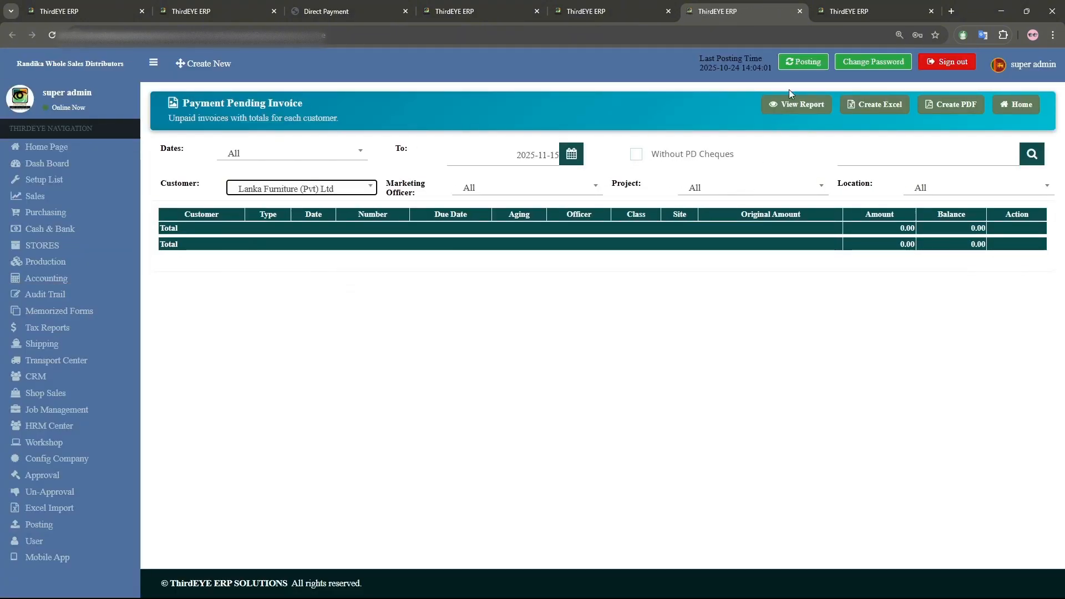
pyautogui.click(788, 103)
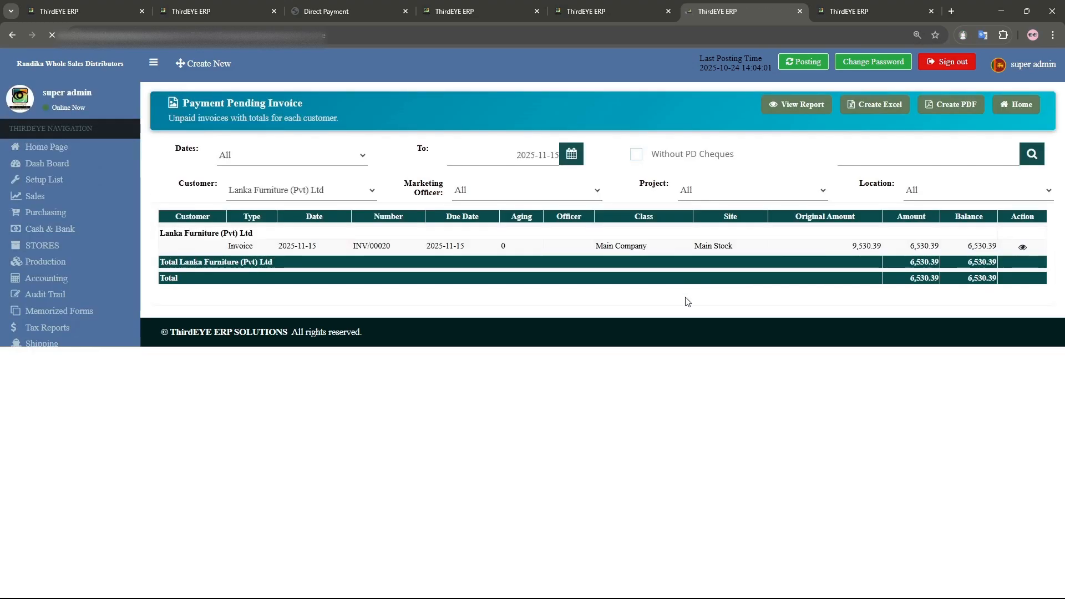
pyautogui.moveTo(850, 246); pyautogui.dragTo(881, 245)
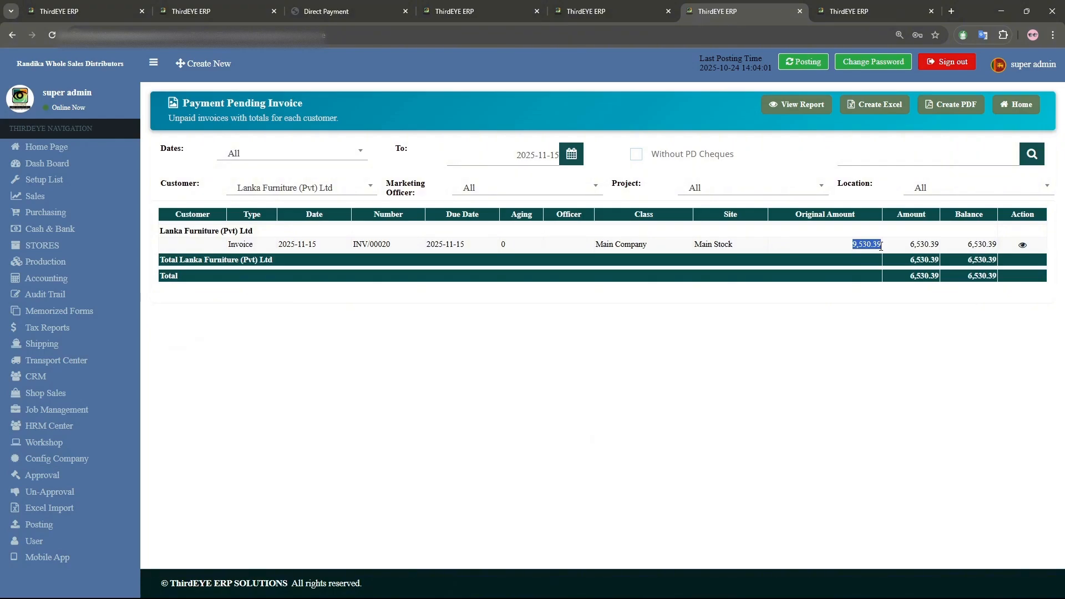
pyautogui.doubleClick(918, 245)
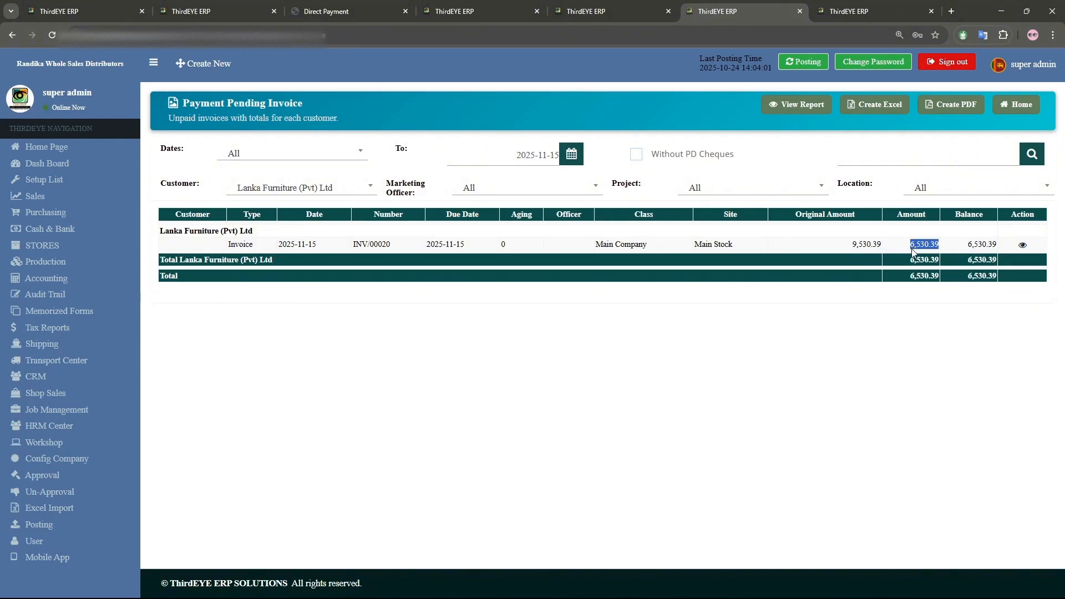
# - Open a new payment receipt form from the Cash & Bank center
pyautogui.click(913, 251)
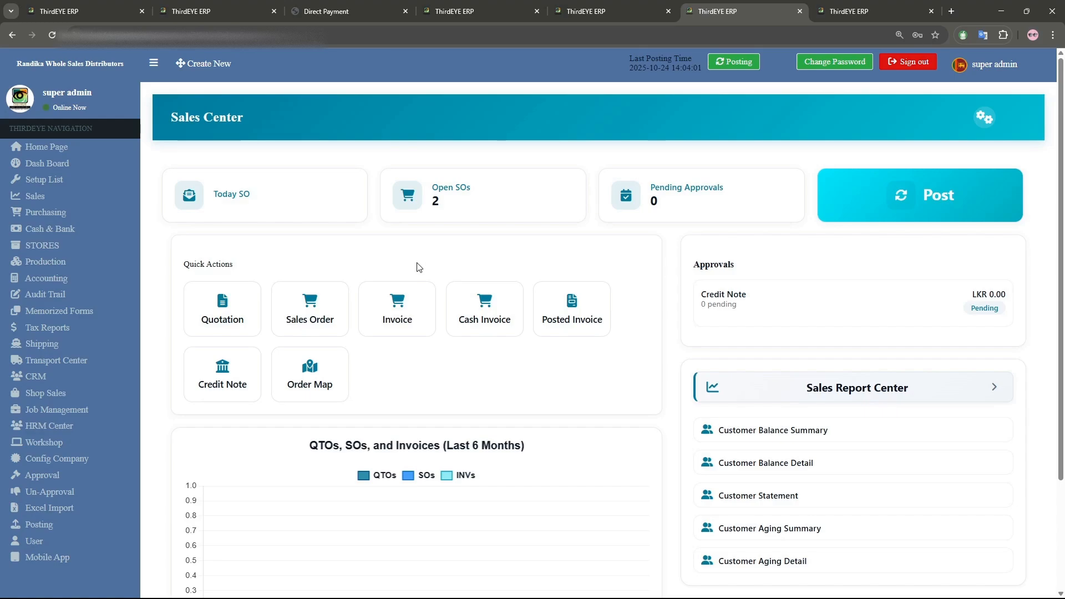
pyautogui.click(67, 238)
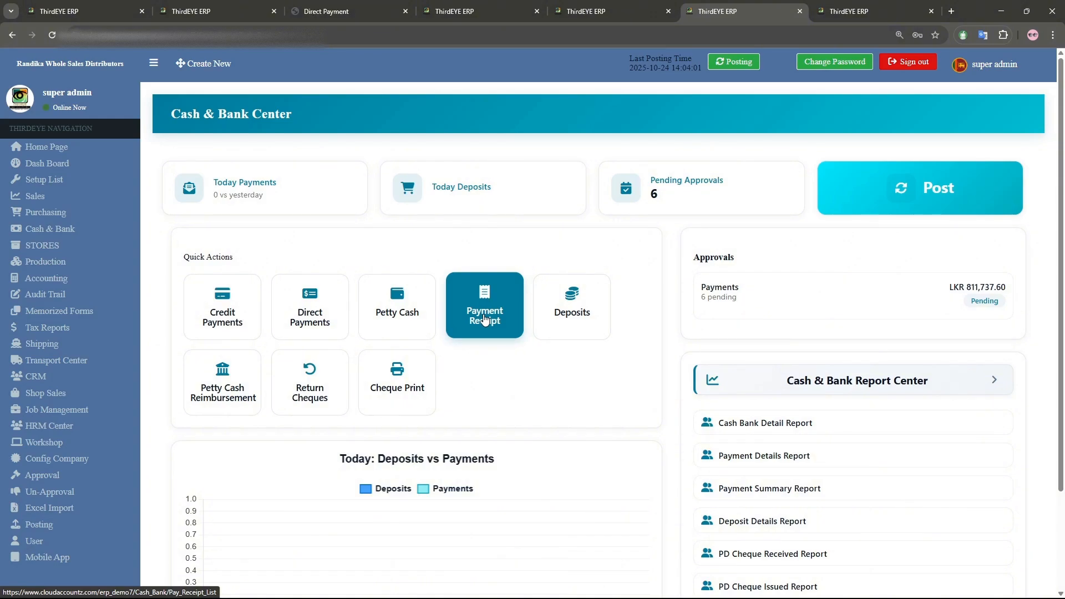
pyautogui.click(475, 320)
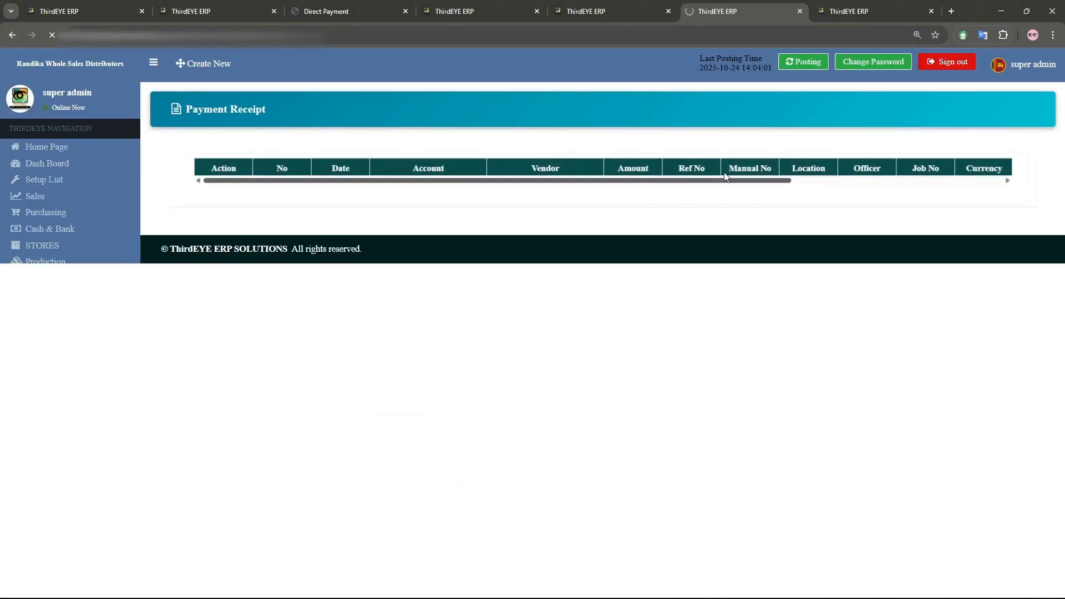
pyautogui.click(1009, 111)
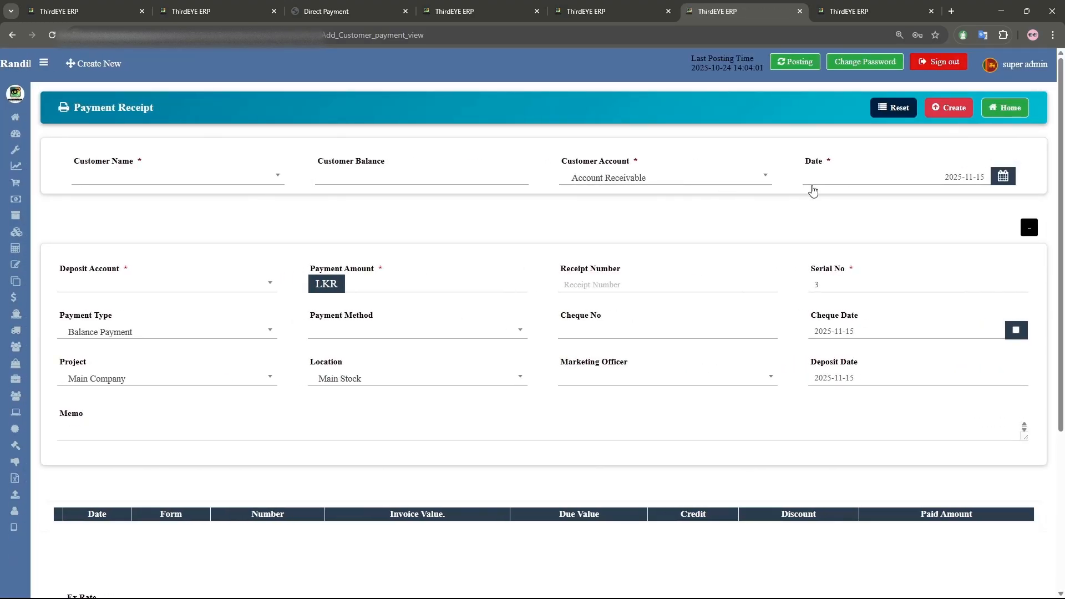
pyautogui.click(1005, 107)
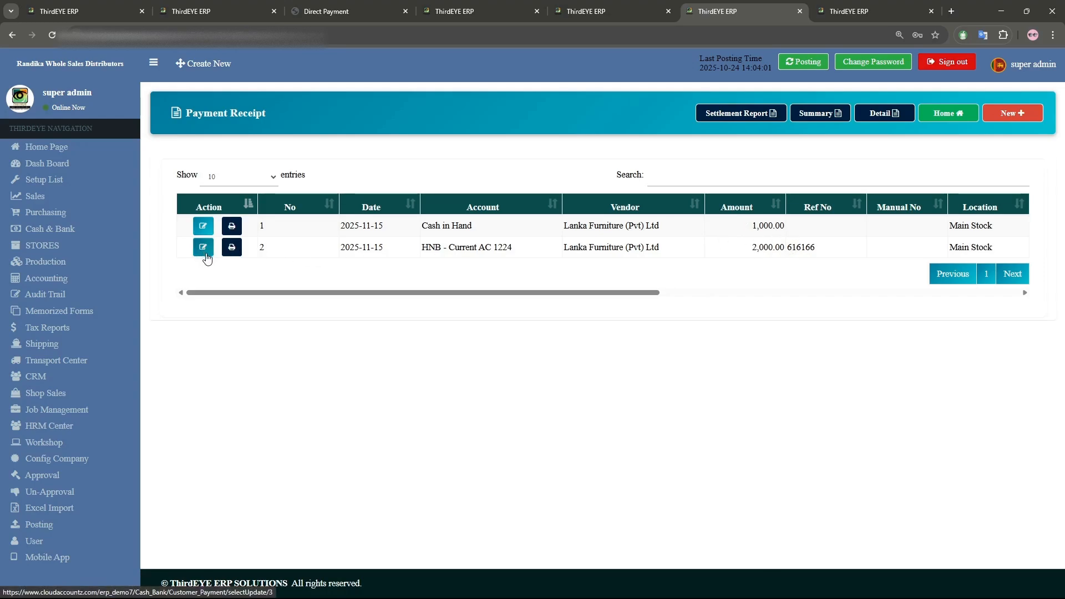
pyautogui.click(1001, 114)
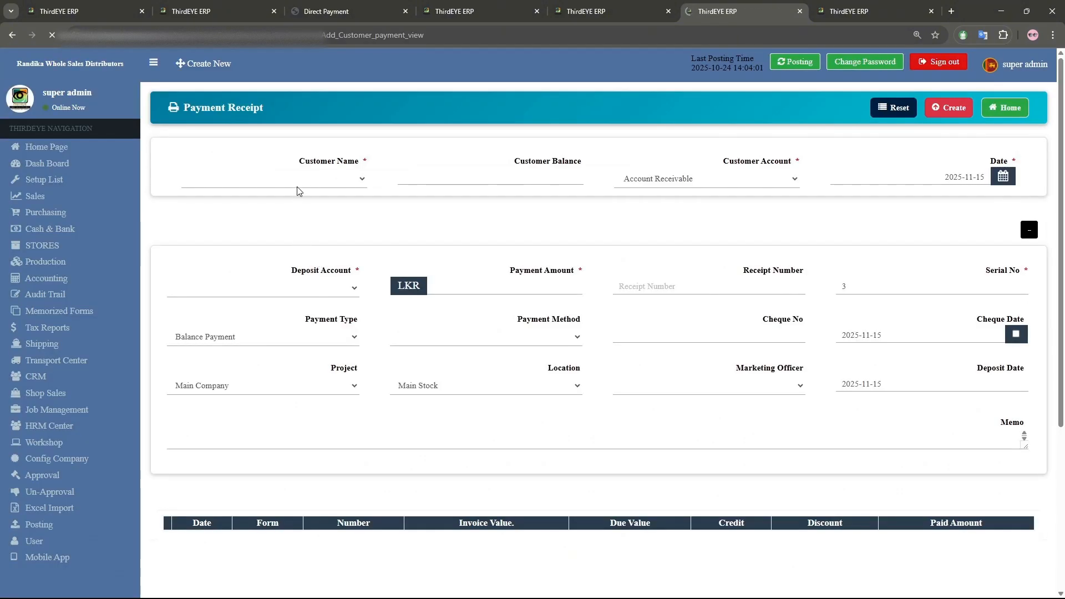
# - Select customer Lanka Furniture (Pvt) Ltd and deposit account HNB - Current AC 1224 on the receipt
pyautogui.click(245, 181)
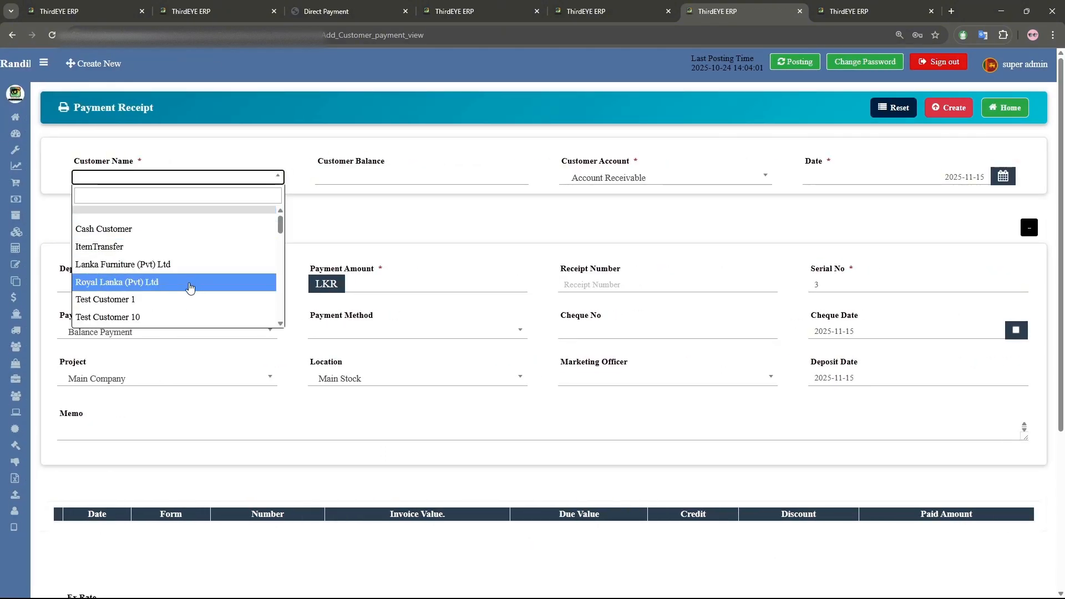
pyautogui.click(190, 266)
pyautogui.scroll(-3, 525, 383)
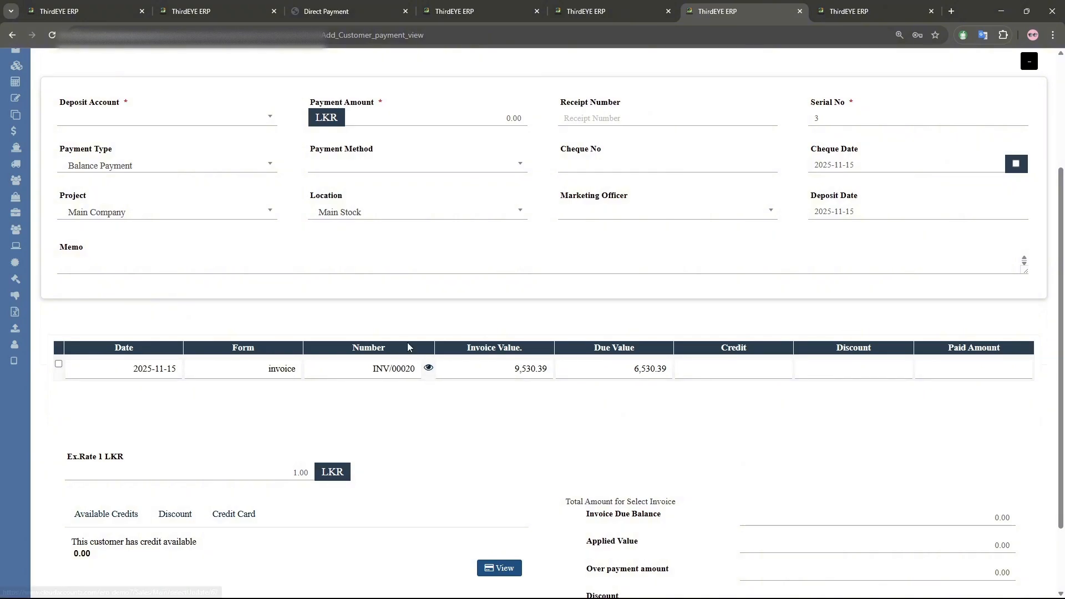
pyautogui.scroll(3, 407, 350)
pyautogui.click(187, 287)
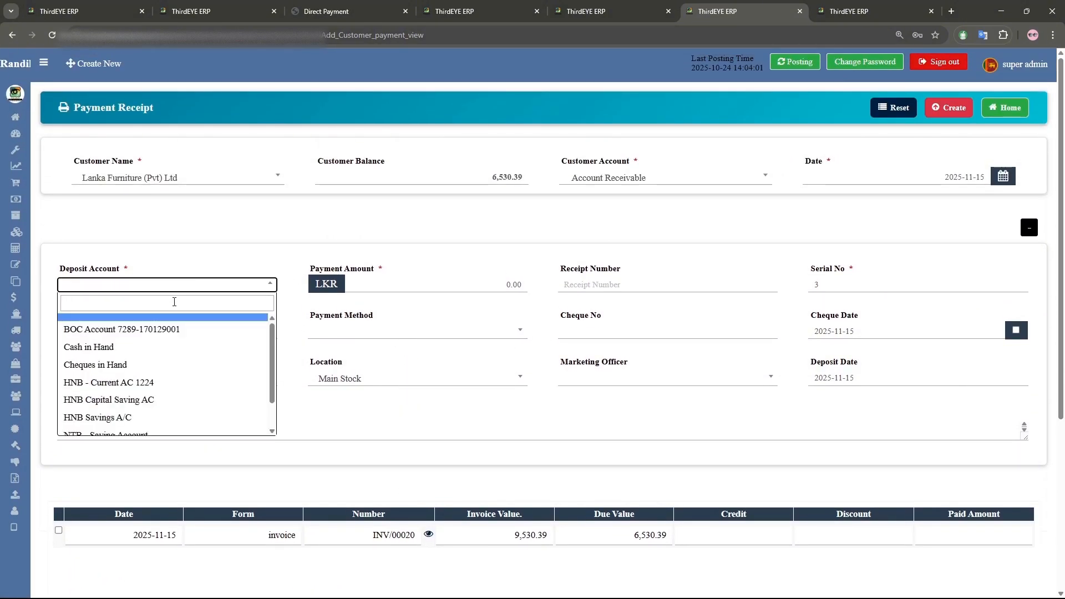
pyautogui.click(151, 383)
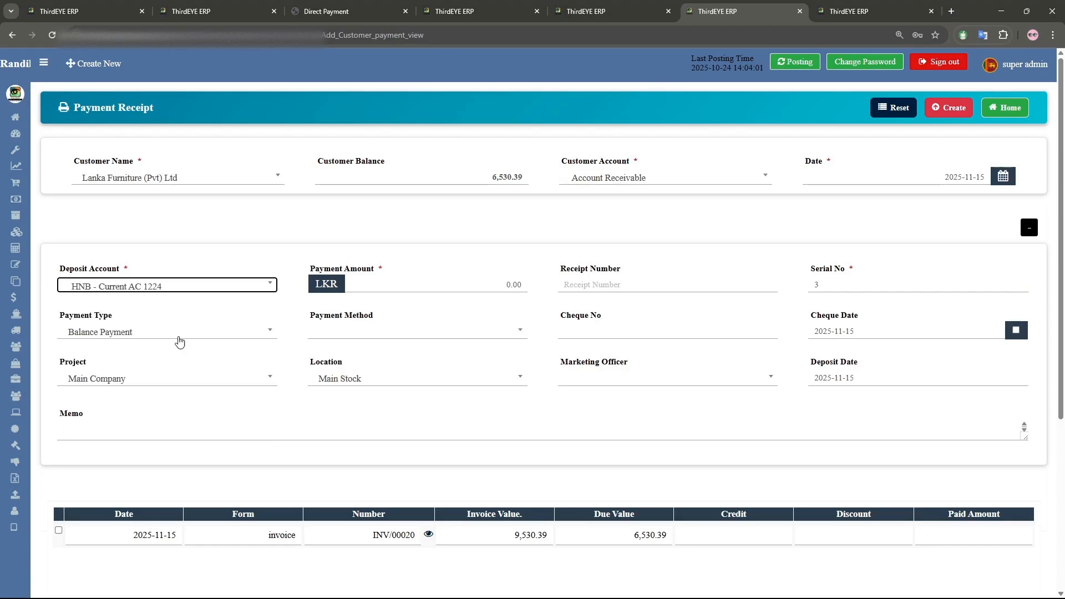
# - Enter a payment amount of 5,000 and apply it to invoice INV/00020
pyautogui.click(465, 281)
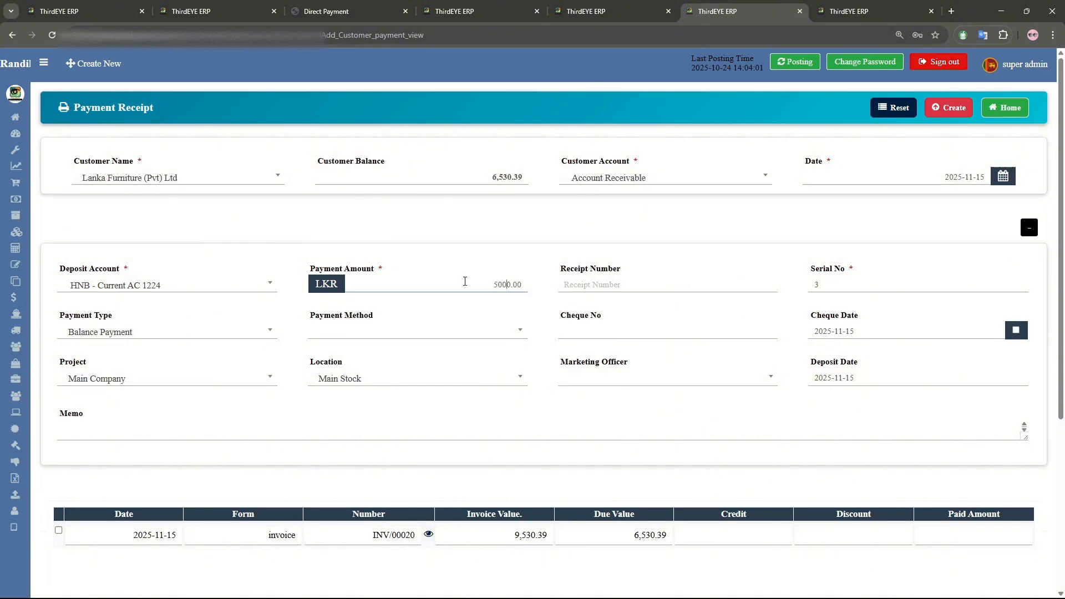
pyautogui.scroll(-3, 468, 278)
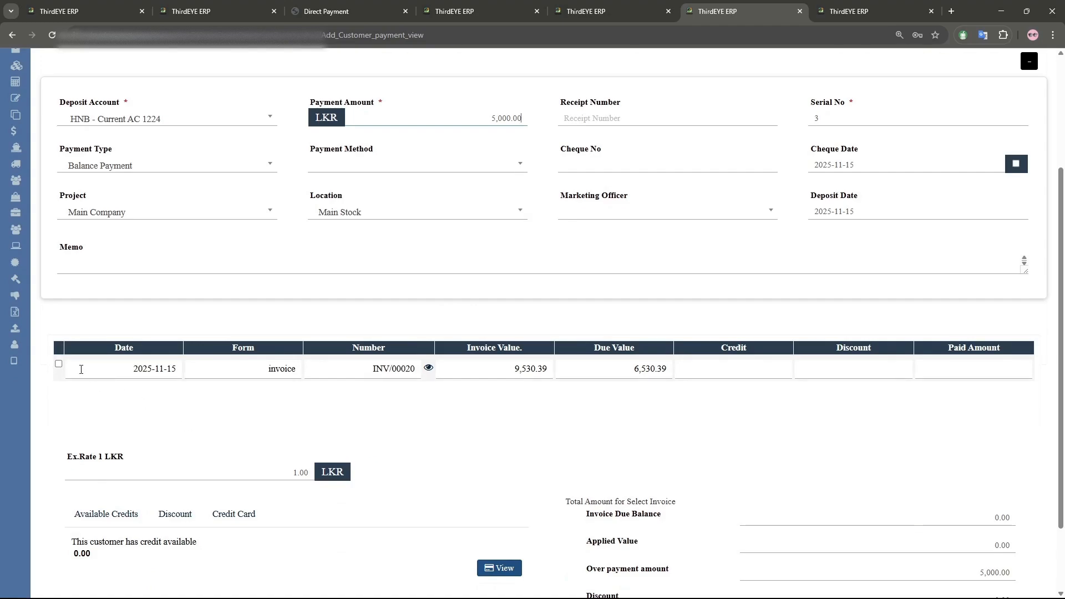
pyautogui.click(58, 364)
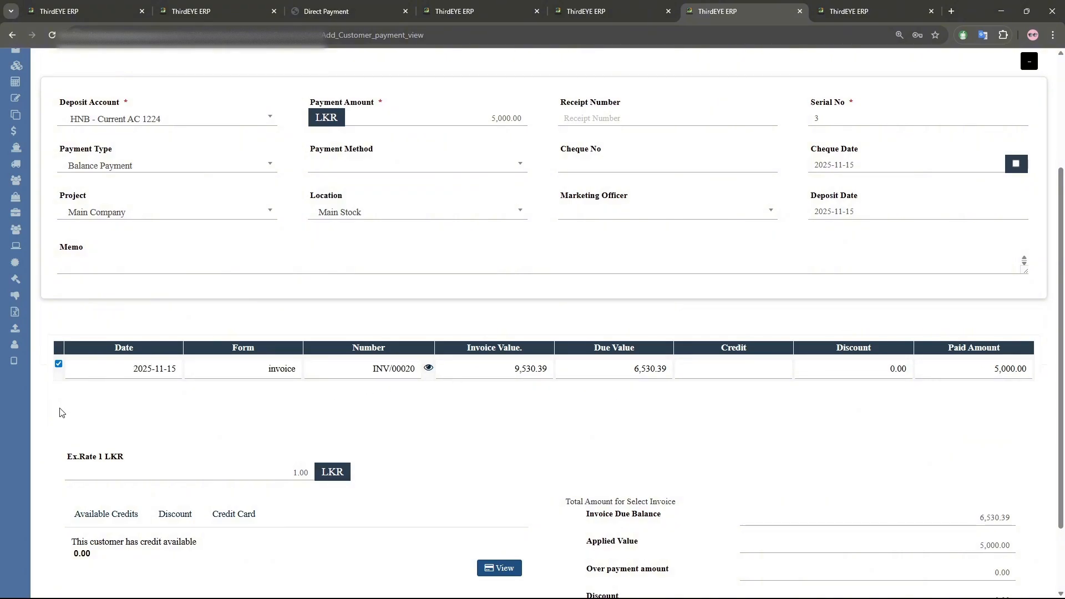
# - Set the payment method to Cheque with cheque number 445454
pyautogui.scroll(3, 333, 417)
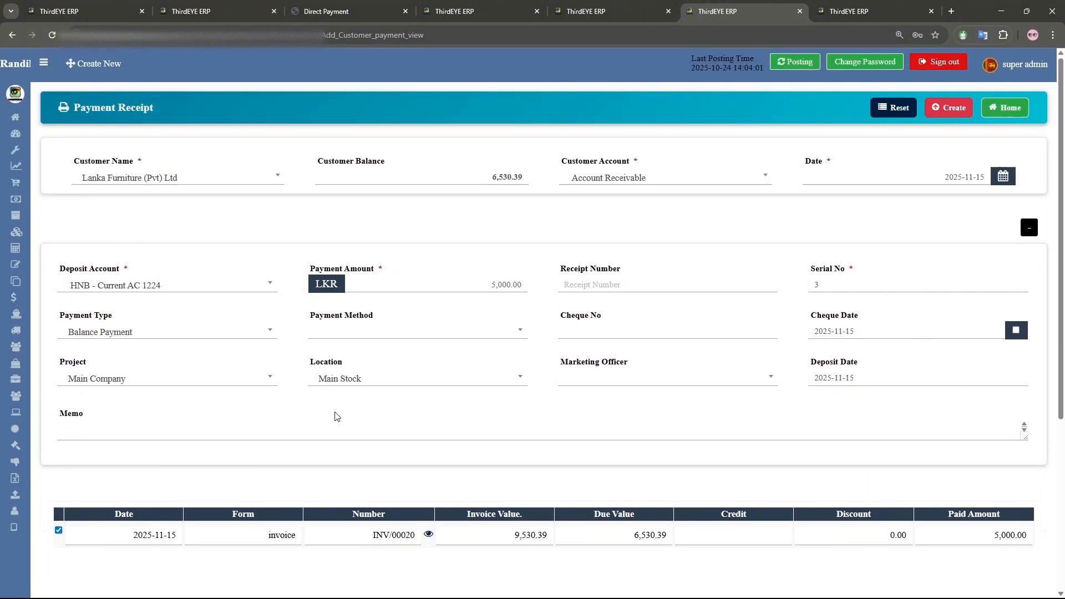
pyautogui.click(454, 340)
pyautogui.click(360, 374)
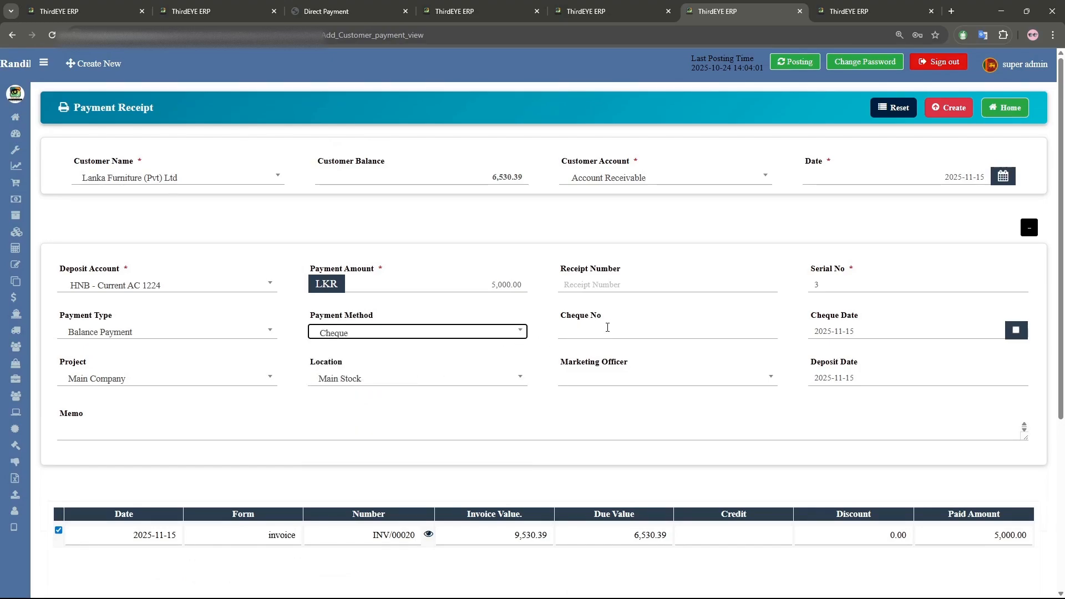
pyautogui.click(617, 333)
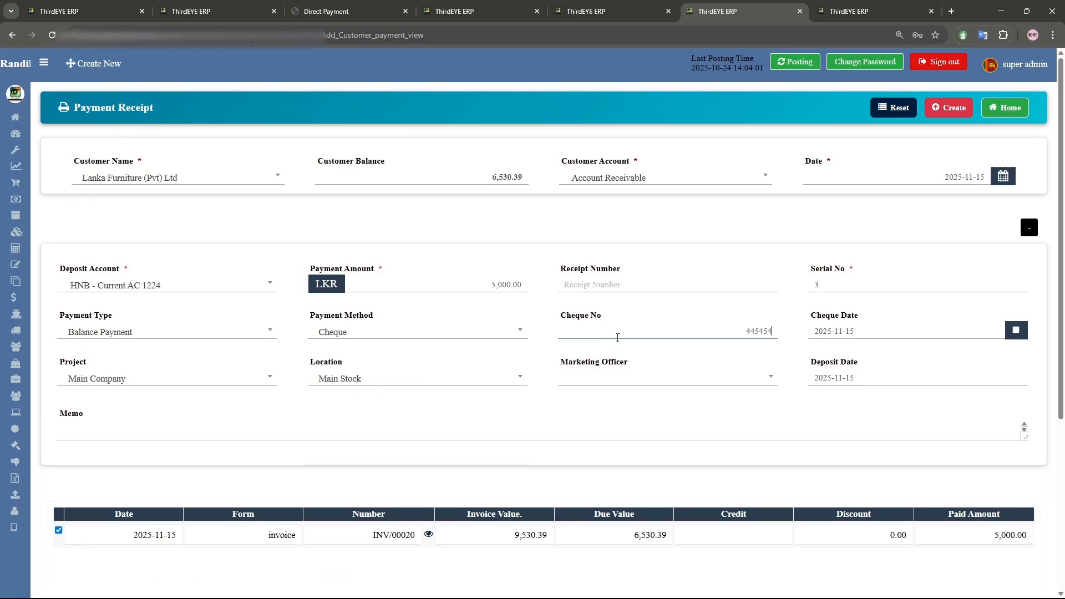
# - Set the cheque date to 2025-11-30 and create the payment receipt
pyautogui.click(1016, 331)
pyautogui.click(953, 332)
pyautogui.click(820, 308)
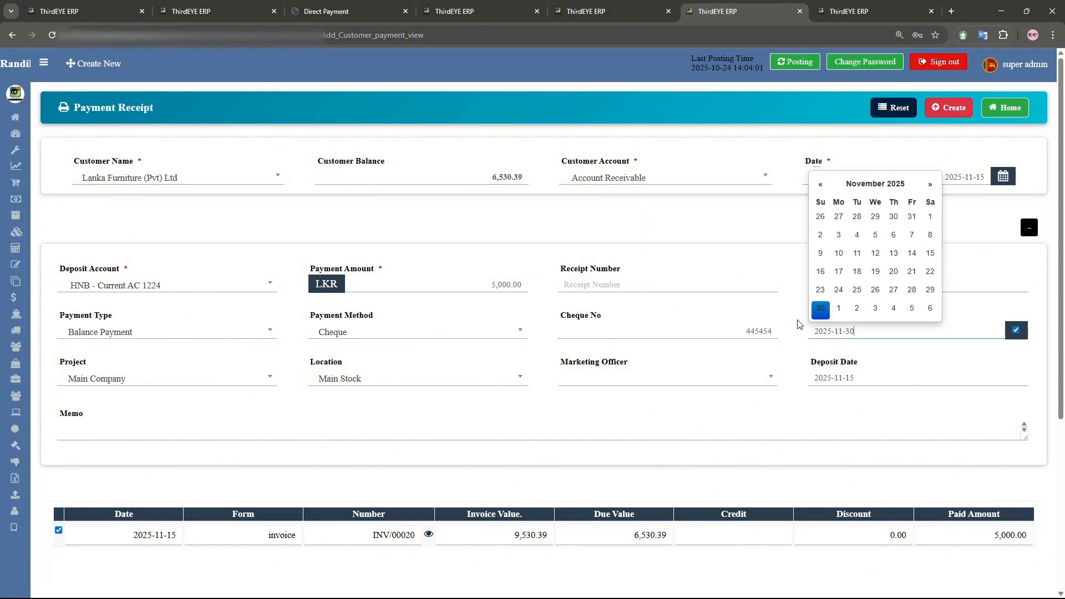
pyautogui.scroll(-2, 724, 321)
pyautogui.scroll(2, 945, 123)
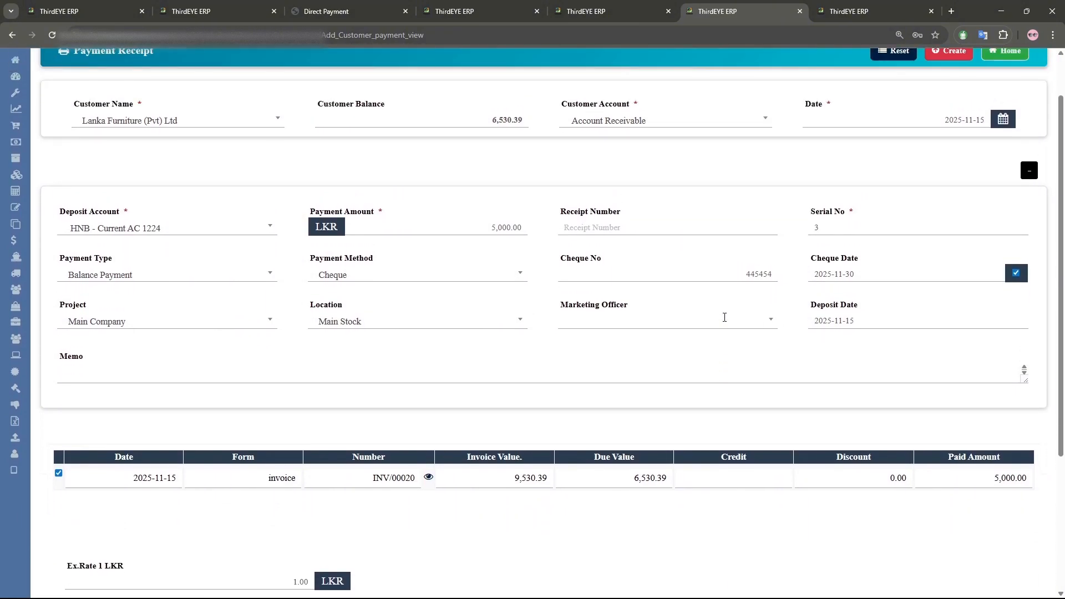
pyautogui.click(947, 111)
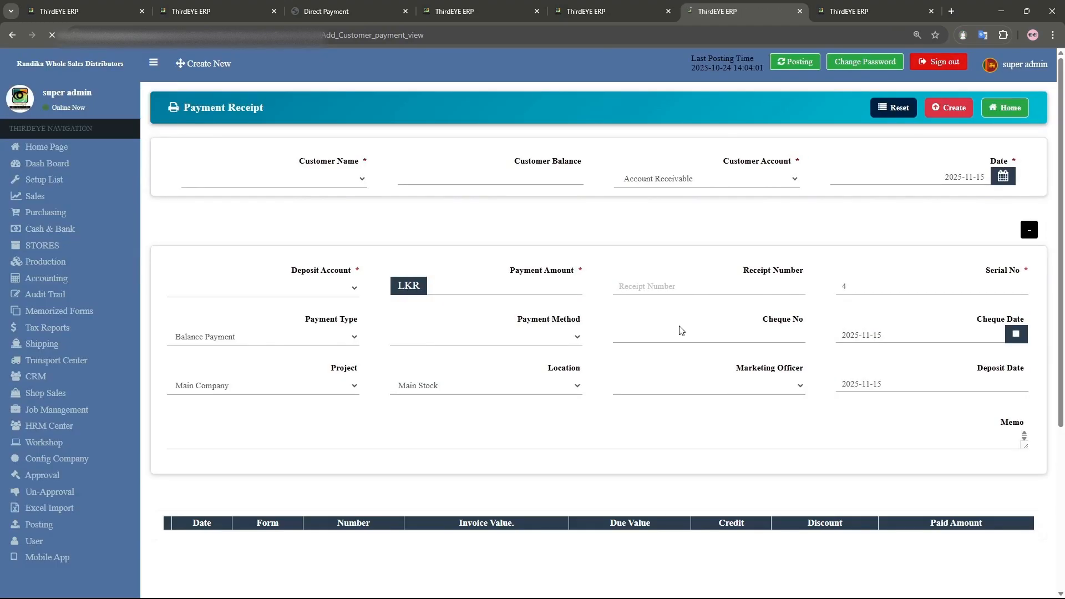
# - Open the new cheque receipt from the payment receipt list to review it, then return to the Sales center
pyautogui.click(998, 109)
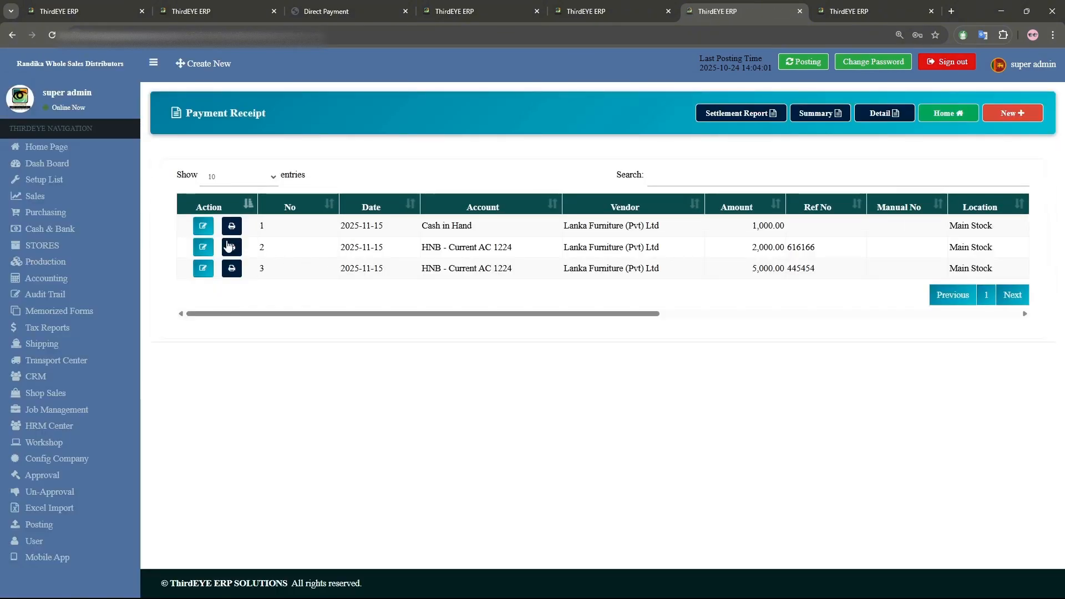
pyautogui.click(203, 270)
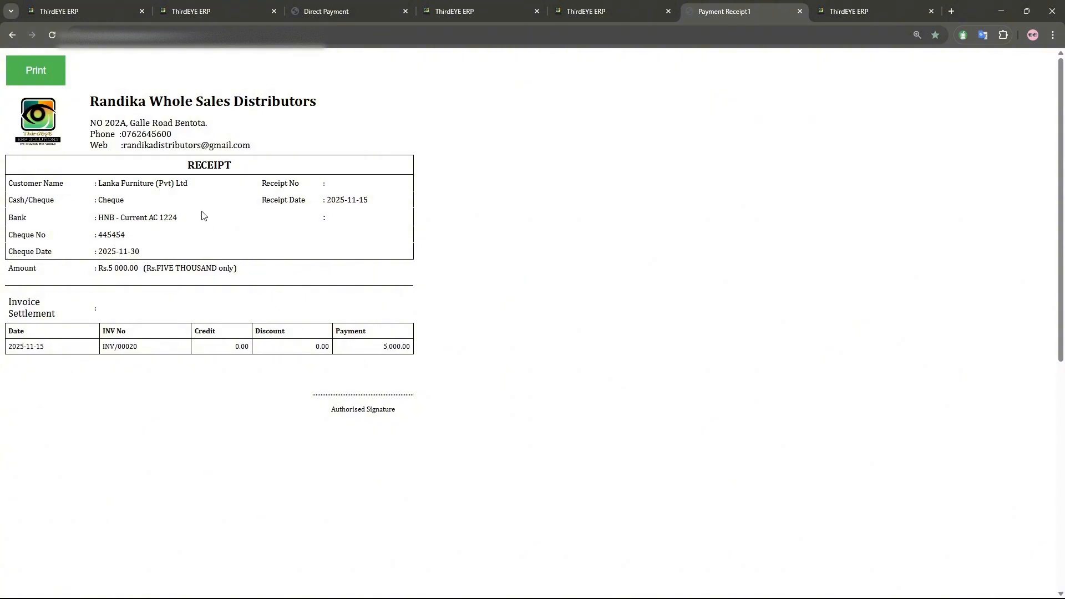
pyautogui.click(12, 35)
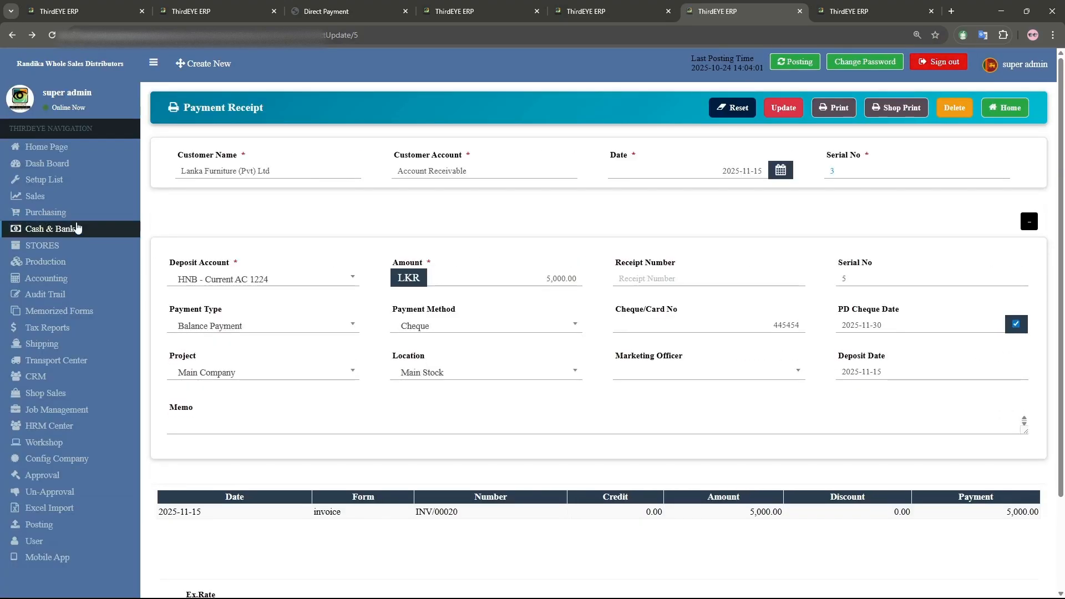
pyautogui.click(51, 204)
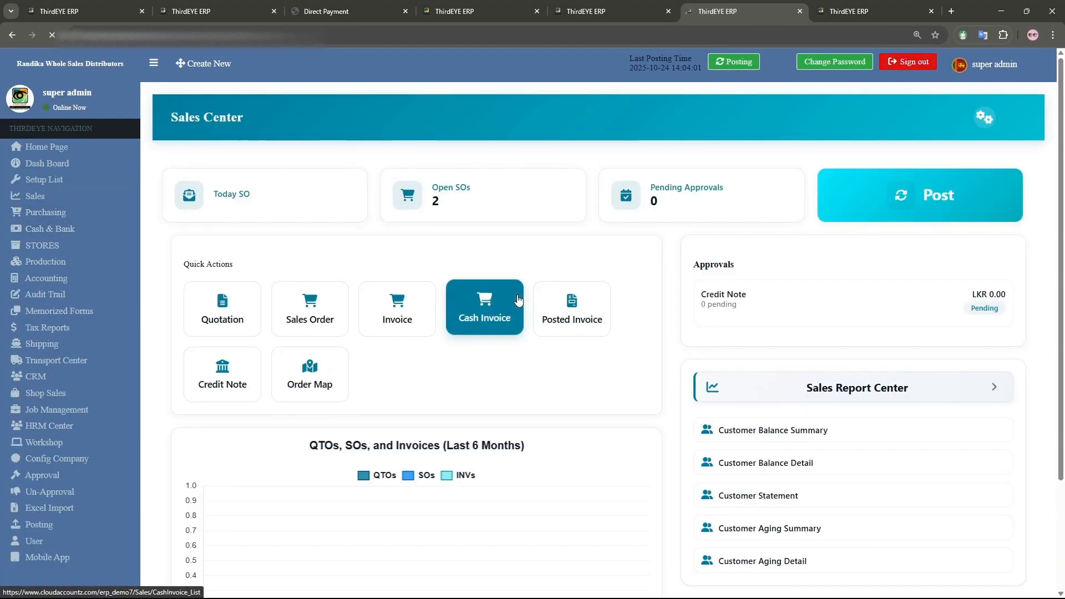